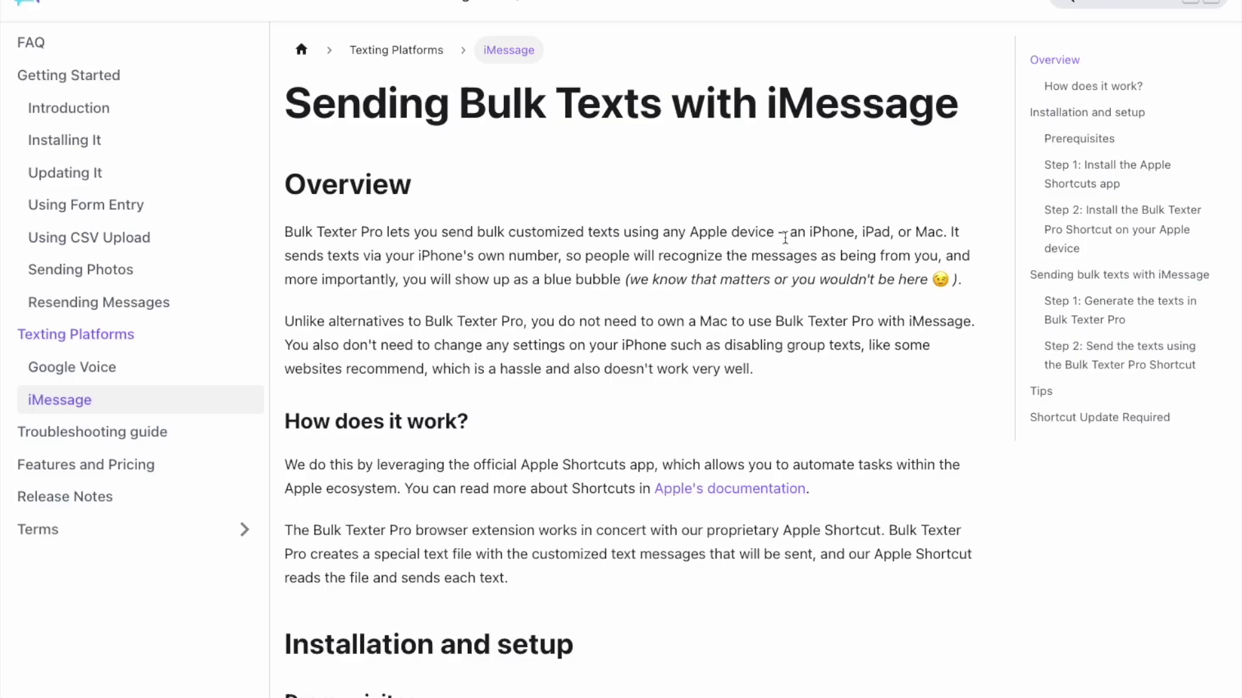
Get the Bulk Texter Pro: Send with iMessage shortcut from the guide's Step 2 and add it to the Shortcuts library
scroll(785, 238, "down", 10)
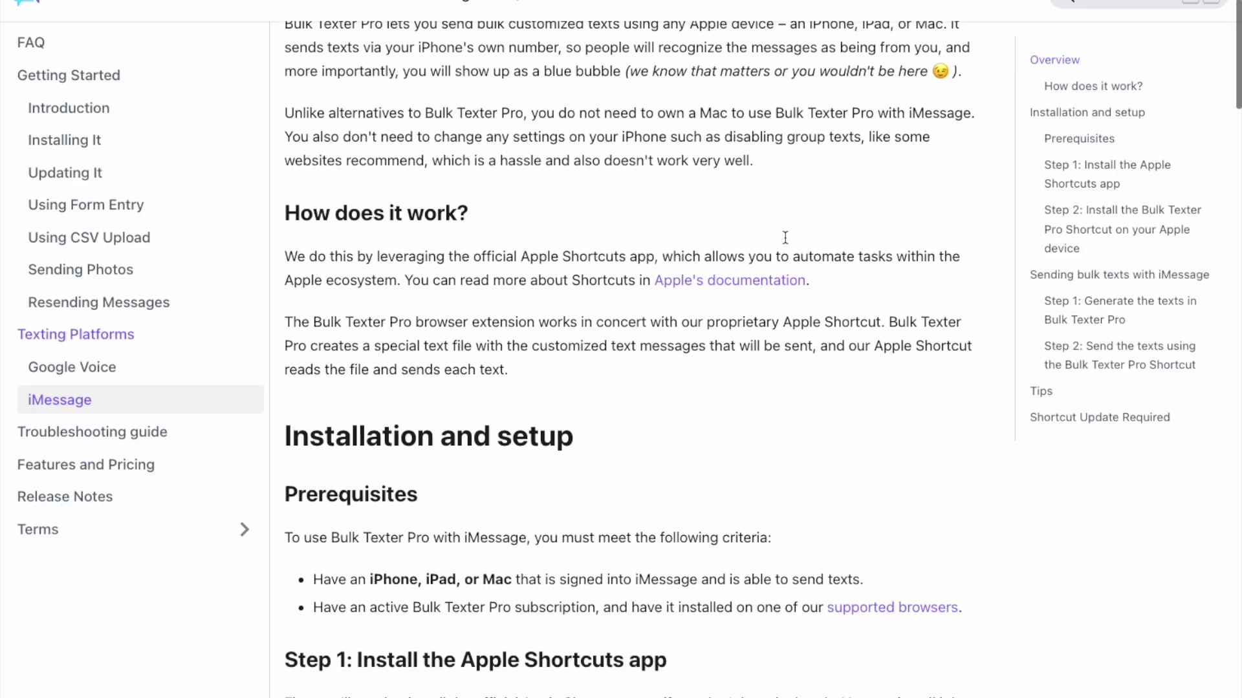
scroll(785, 238, "down", 1)
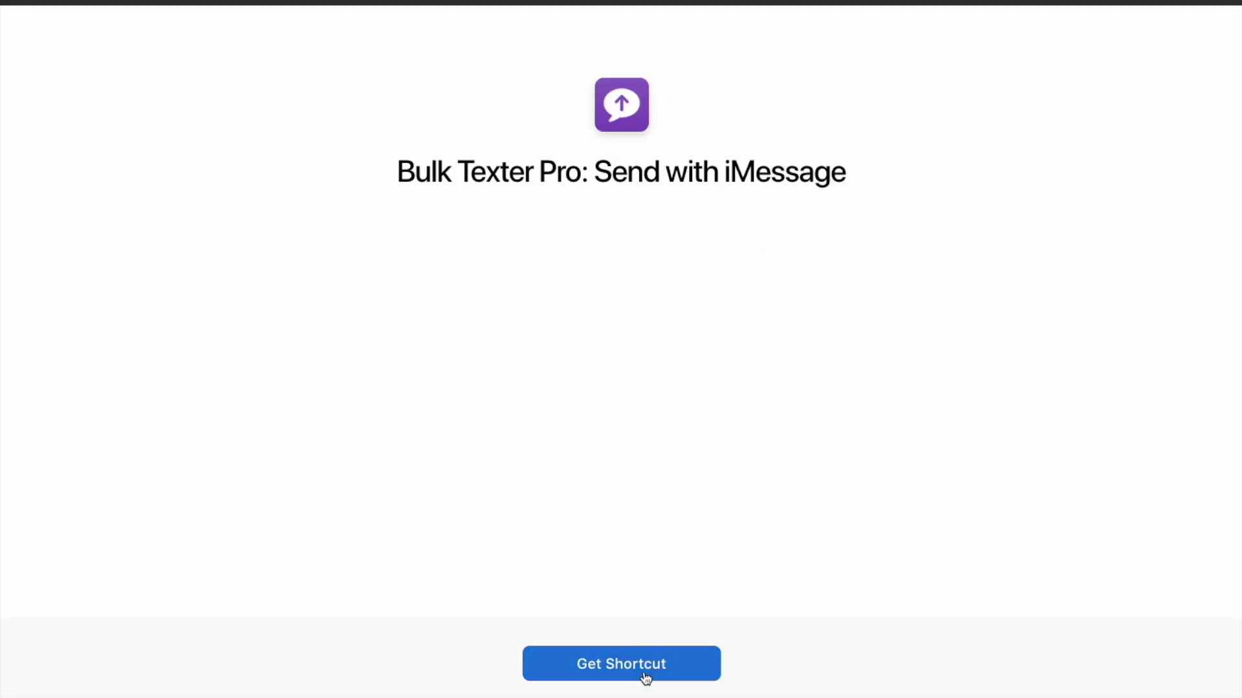
left_click(645, 676)
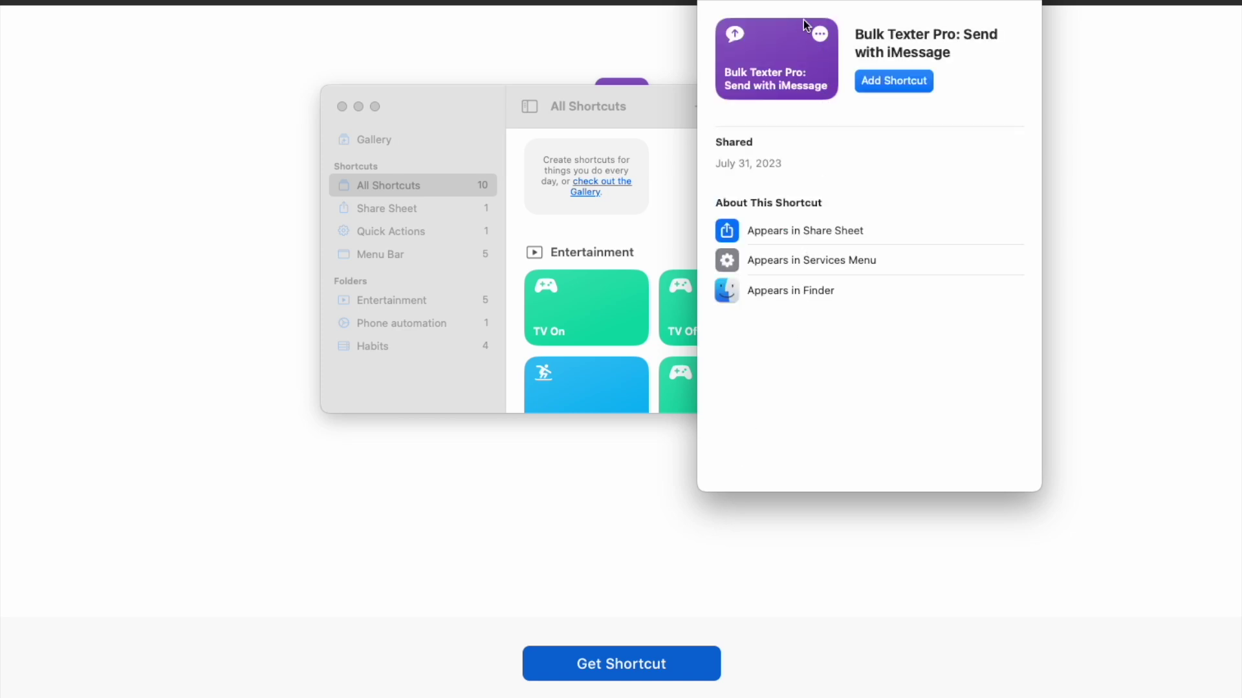
left_click(890, 80)
right_click(558, 188)
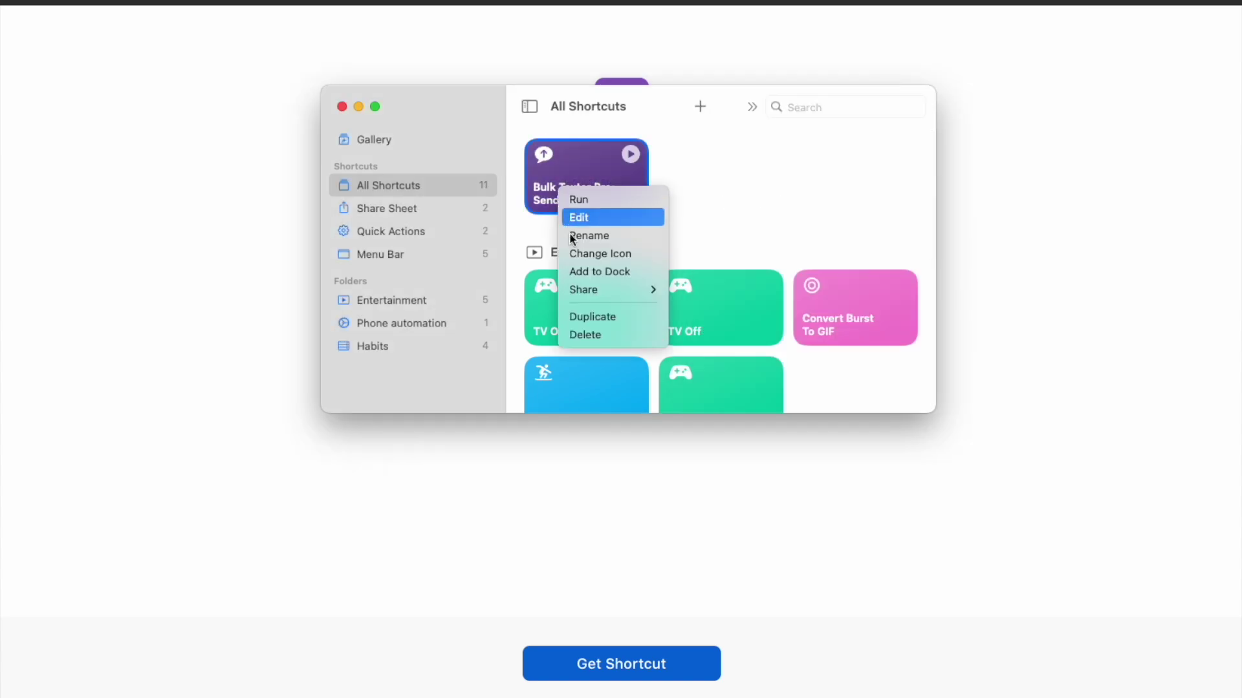
left_click(825, 250)
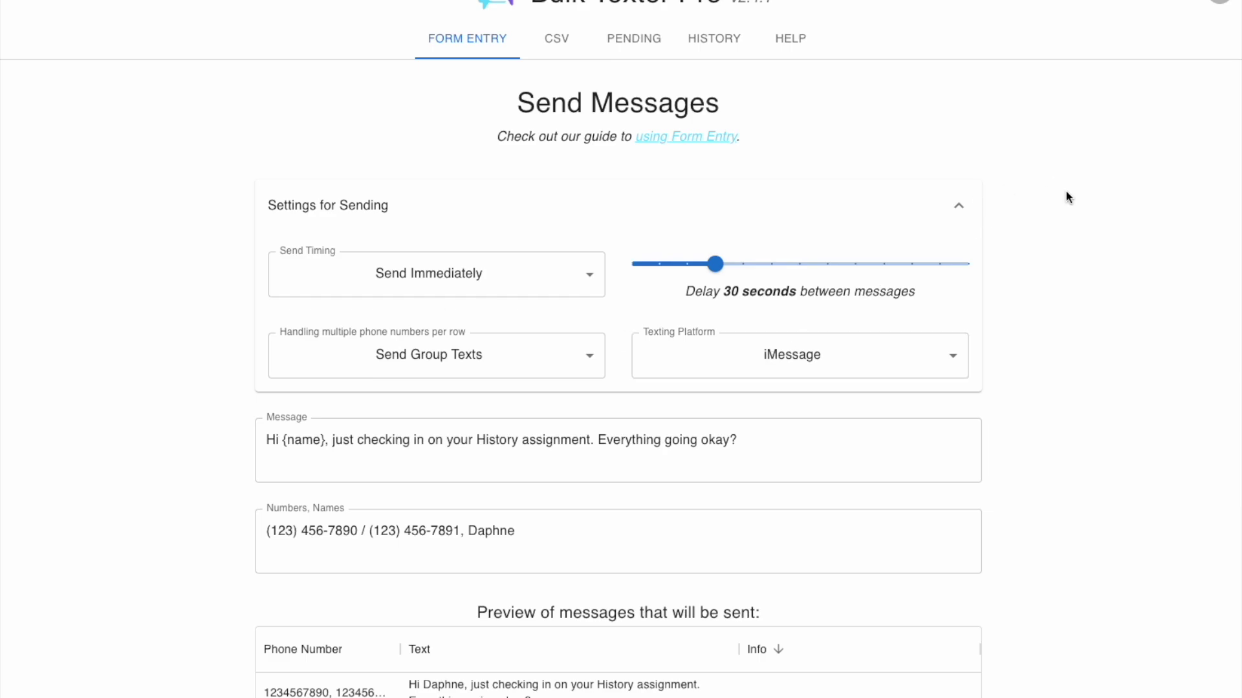
Keep iMessage as the texting platform, check the message, numbers and names, then generate the History check-in batch
left_click(873, 368)
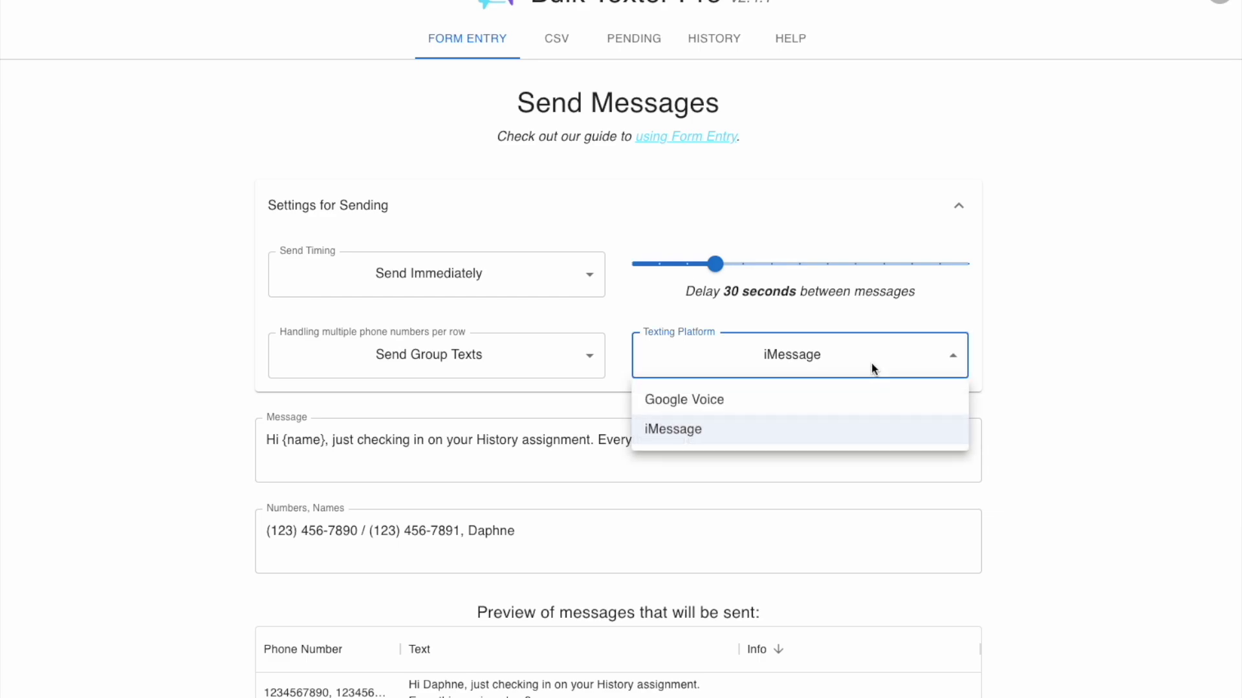
left_click(873, 369)
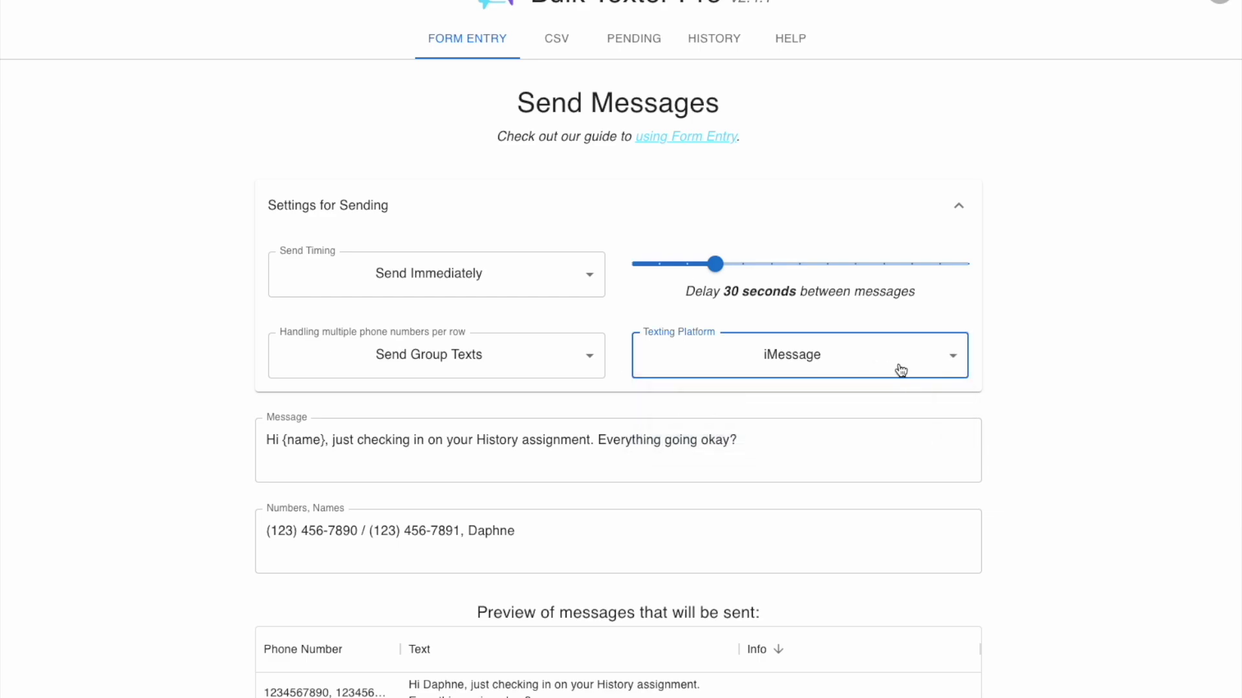
scroll(1011, 383, "down", 2)
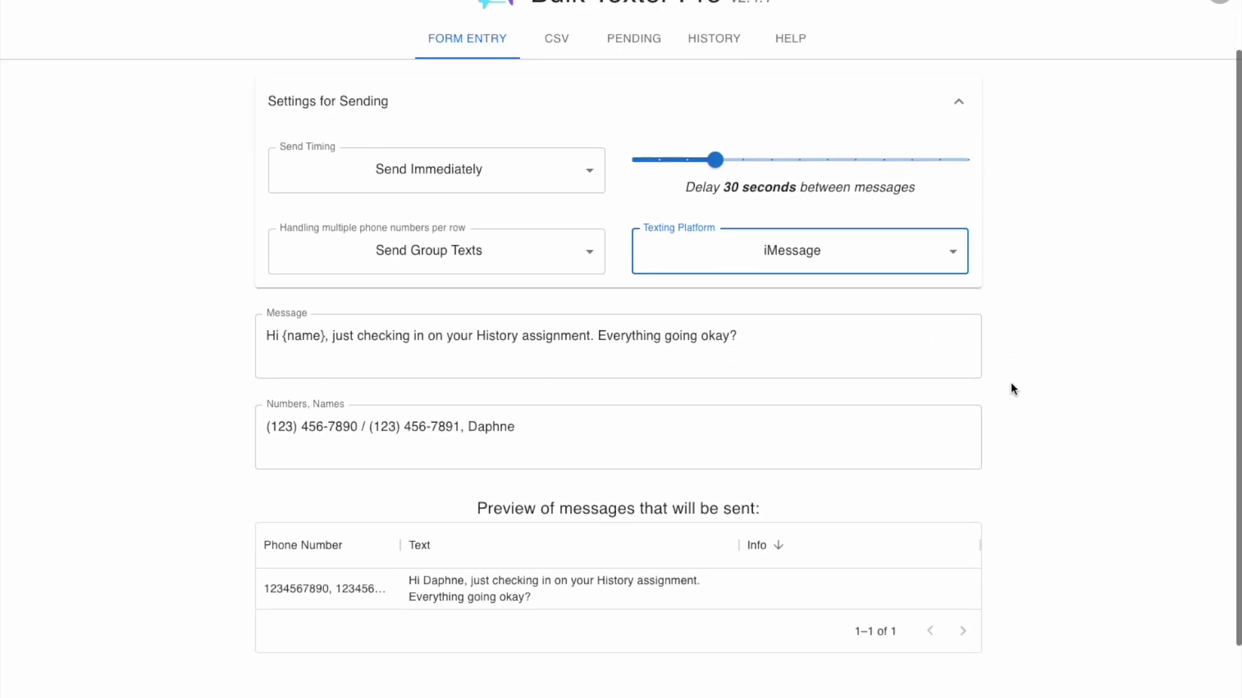
left_click(875, 327)
scroll(876, 327, "down", 2)
left_click(847, 307)
scroll(846, 308, "down", 1)
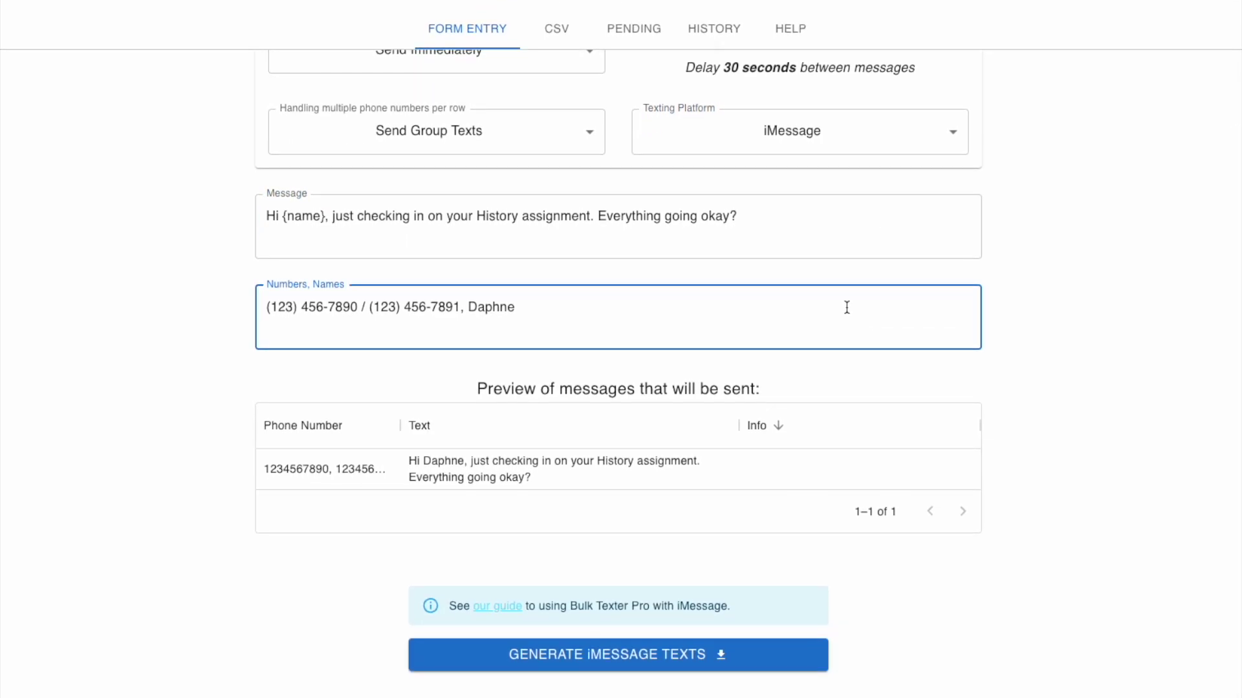
left_click(683, 685)
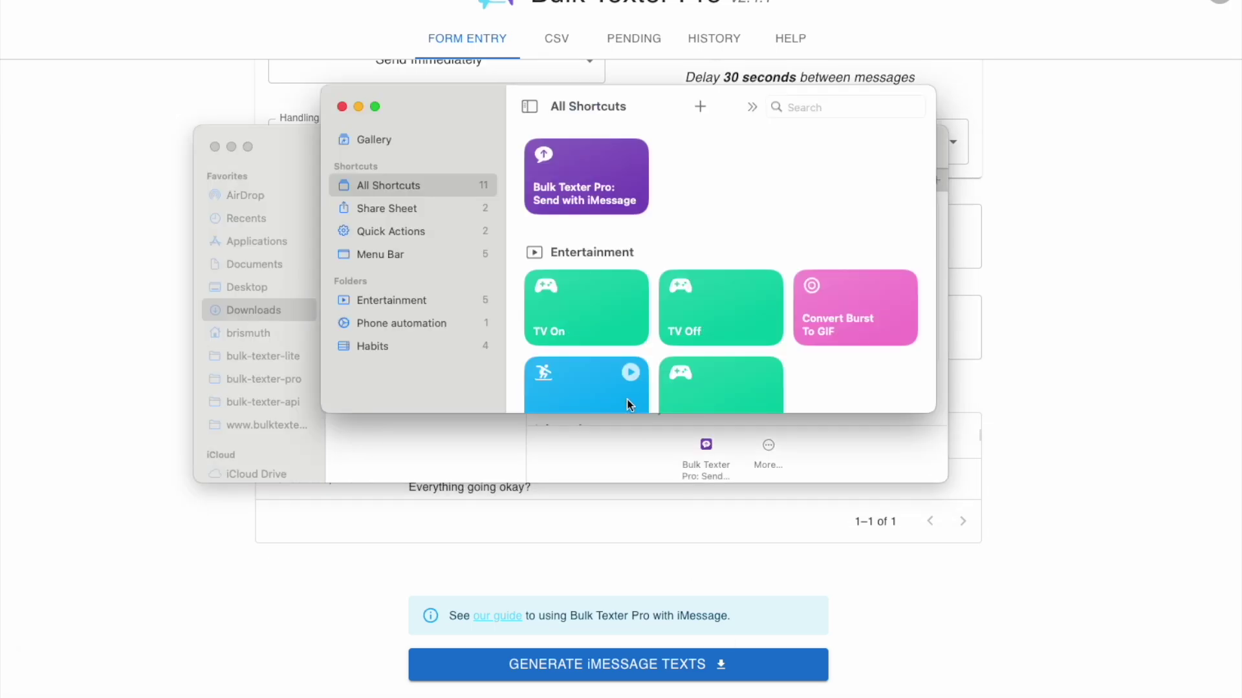
Run Send with iMessage on the downloaded JSON batch and approve 1 text with a 30-second delay
mouse_move(633, 157)
double_click(781, 115)
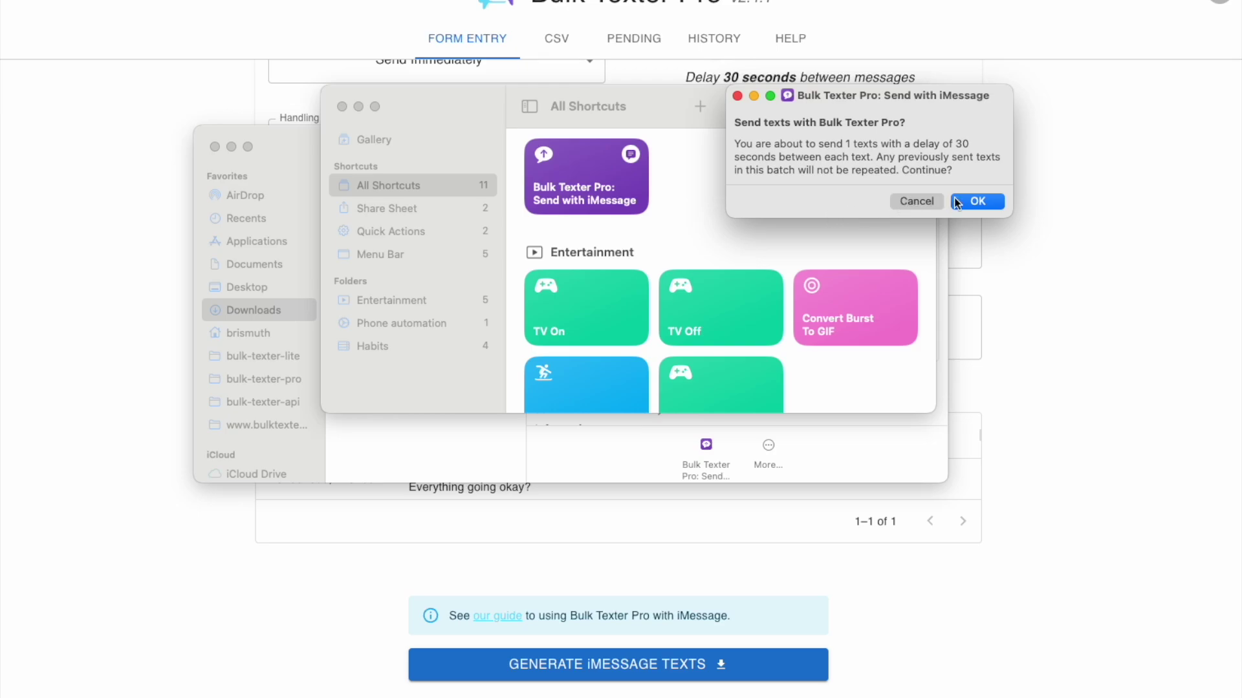
left_click(975, 202)
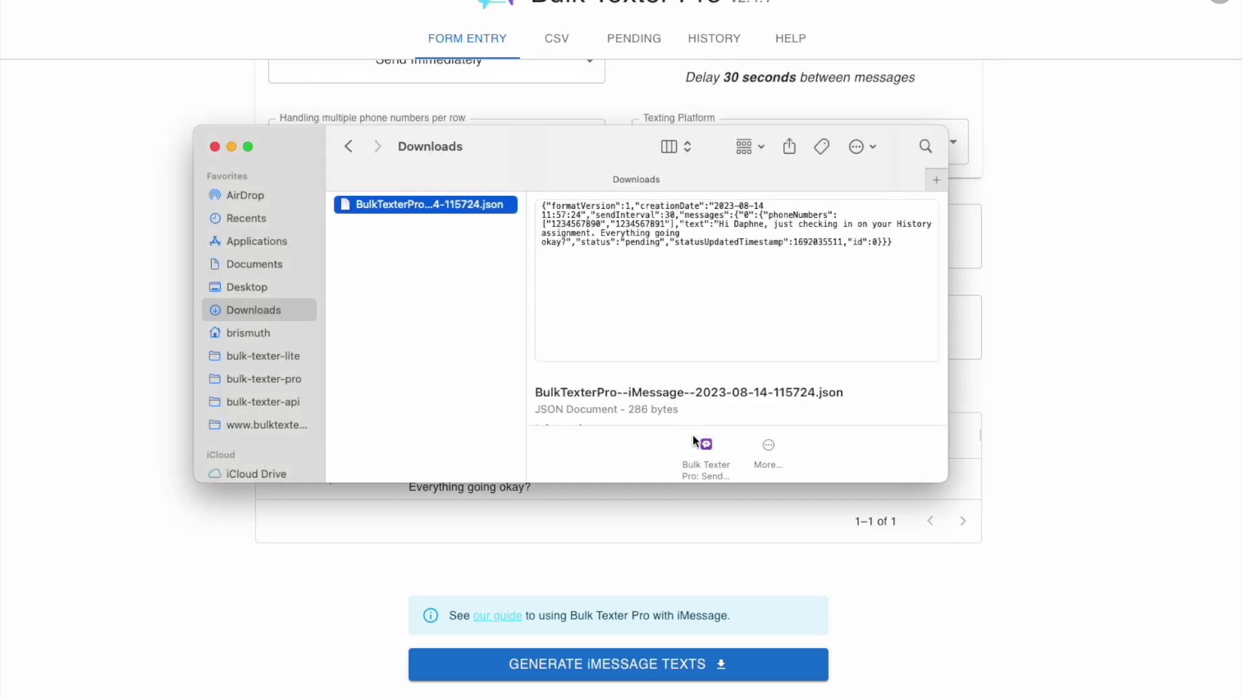
Cancel the pending send, then launch the Bulk Texter Pro: Send with iMessage Quick Action on the Downloads JSON file
left_click(712, 459)
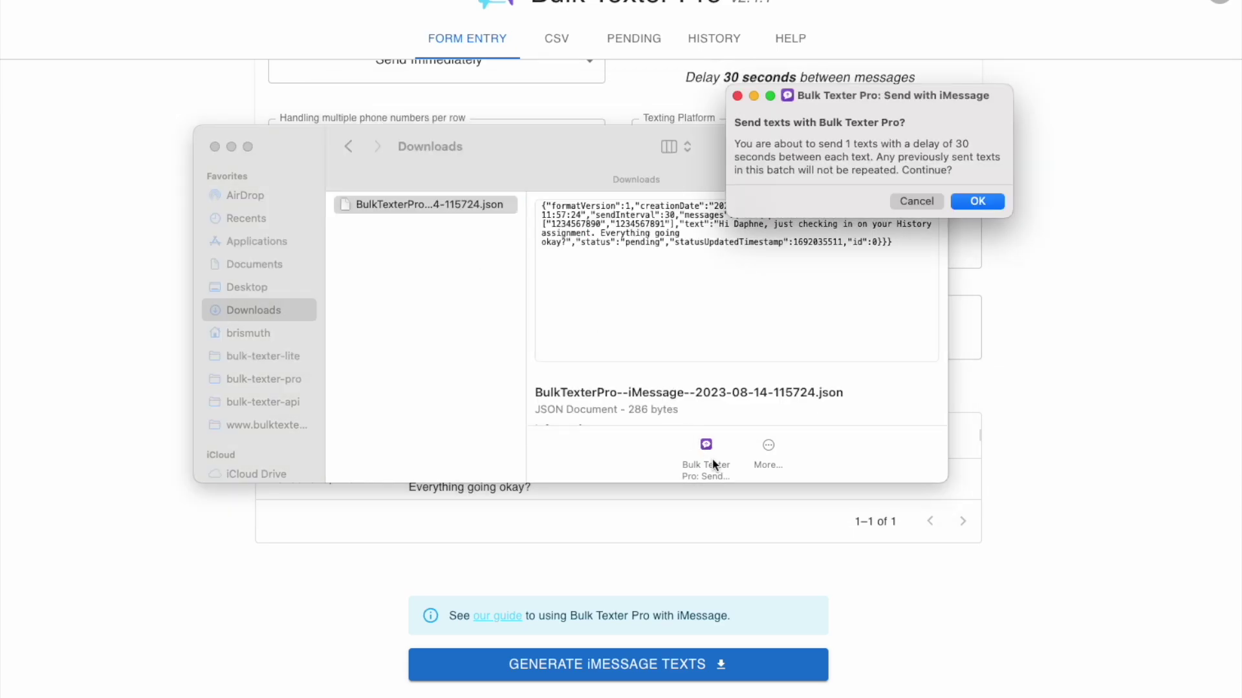
left_click(918, 201)
right_click(443, 204)
mouse_move(555, 530)
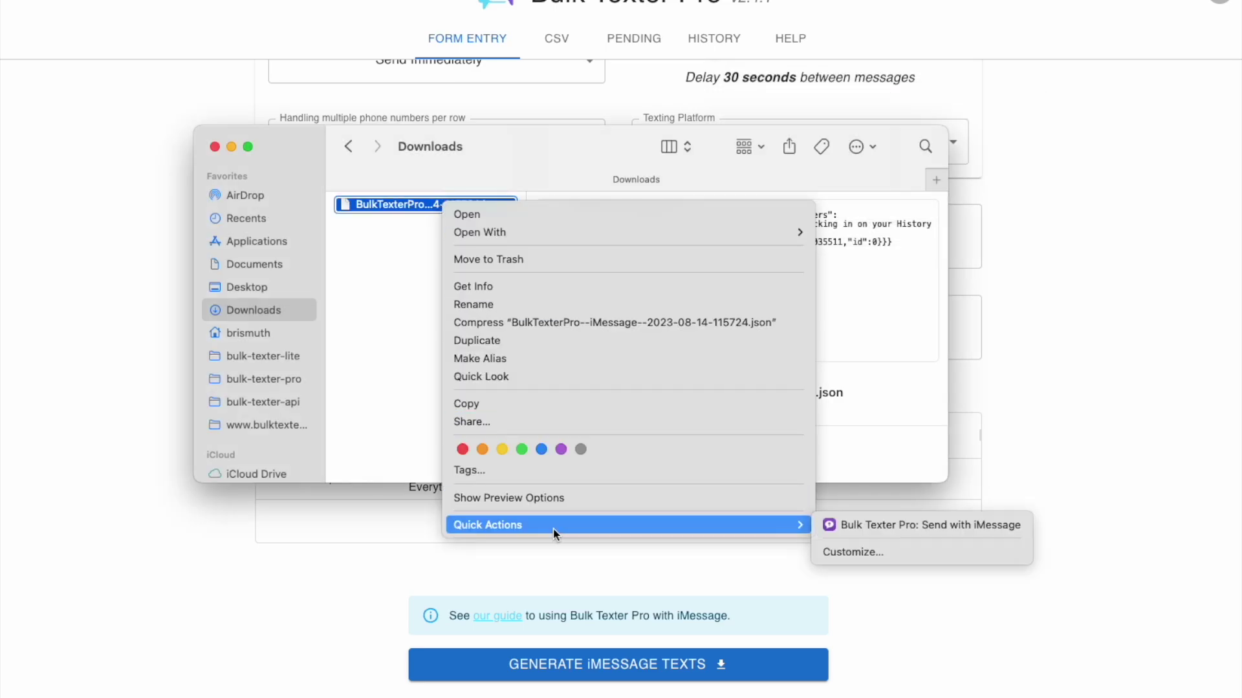
left_click(895, 532)
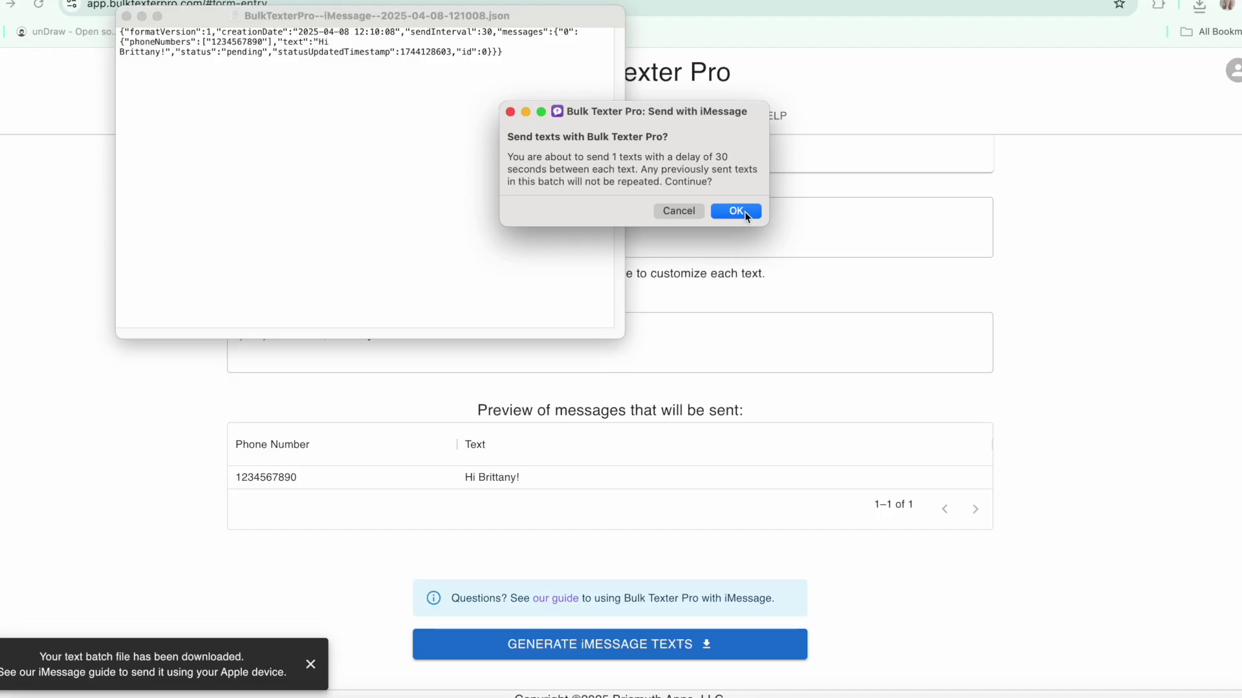
Confirm the send, allow notifications, and always allow access to the com.apple.shortcuts.Run-Workflow folder
left_click(736, 211)
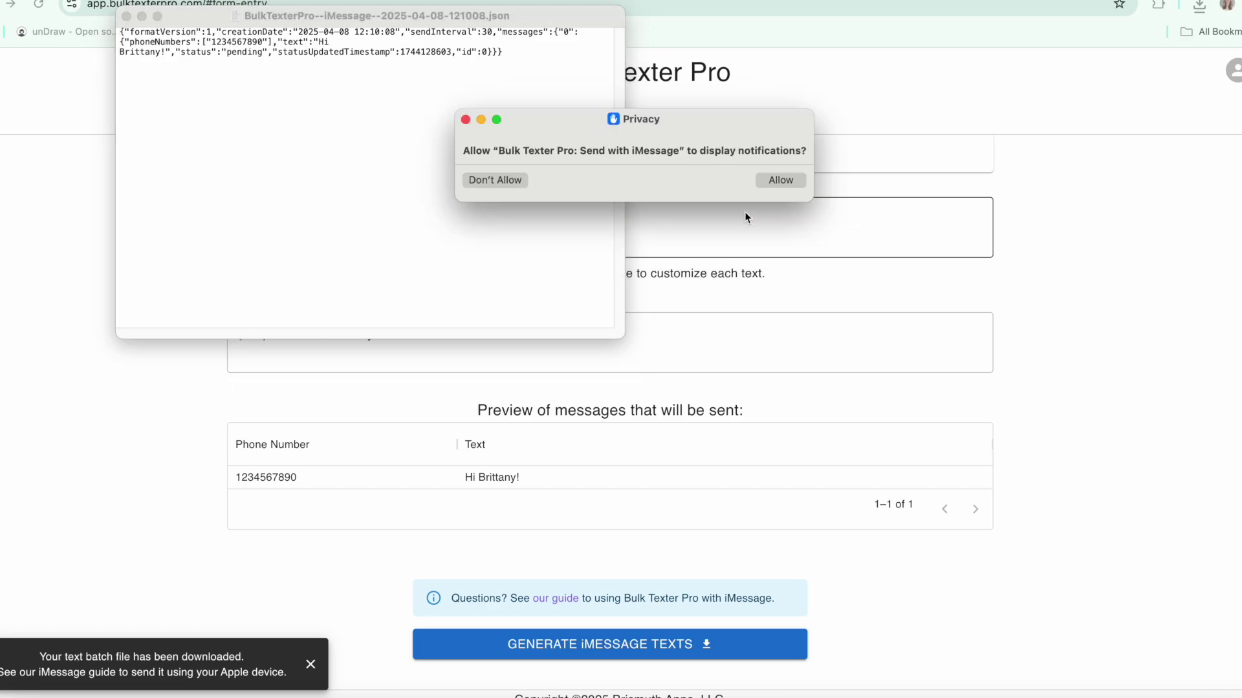
left_click(778, 180)
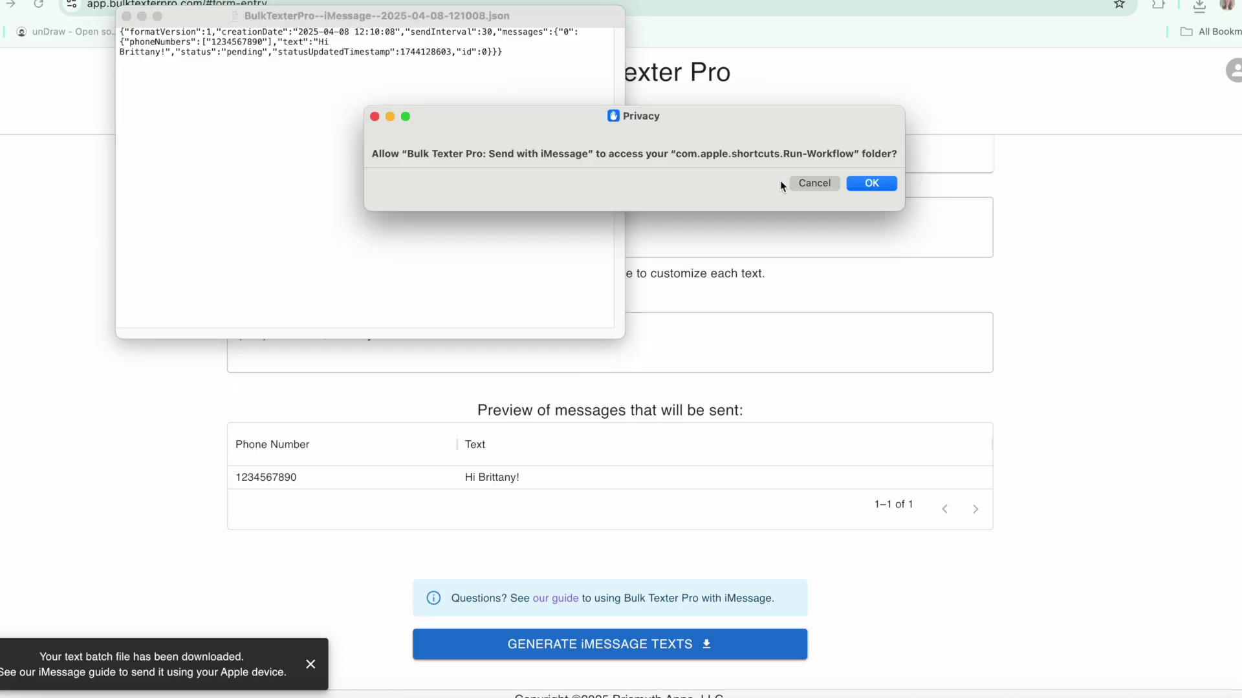
left_click(870, 183)
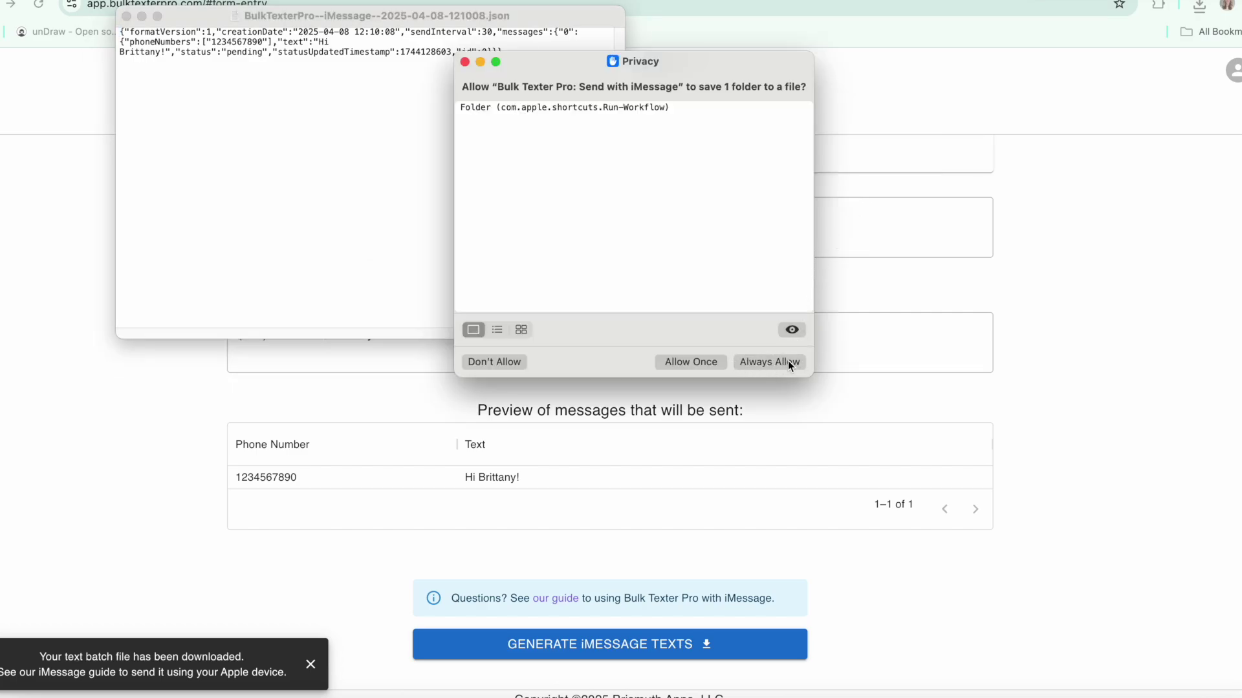
left_click(789, 362)
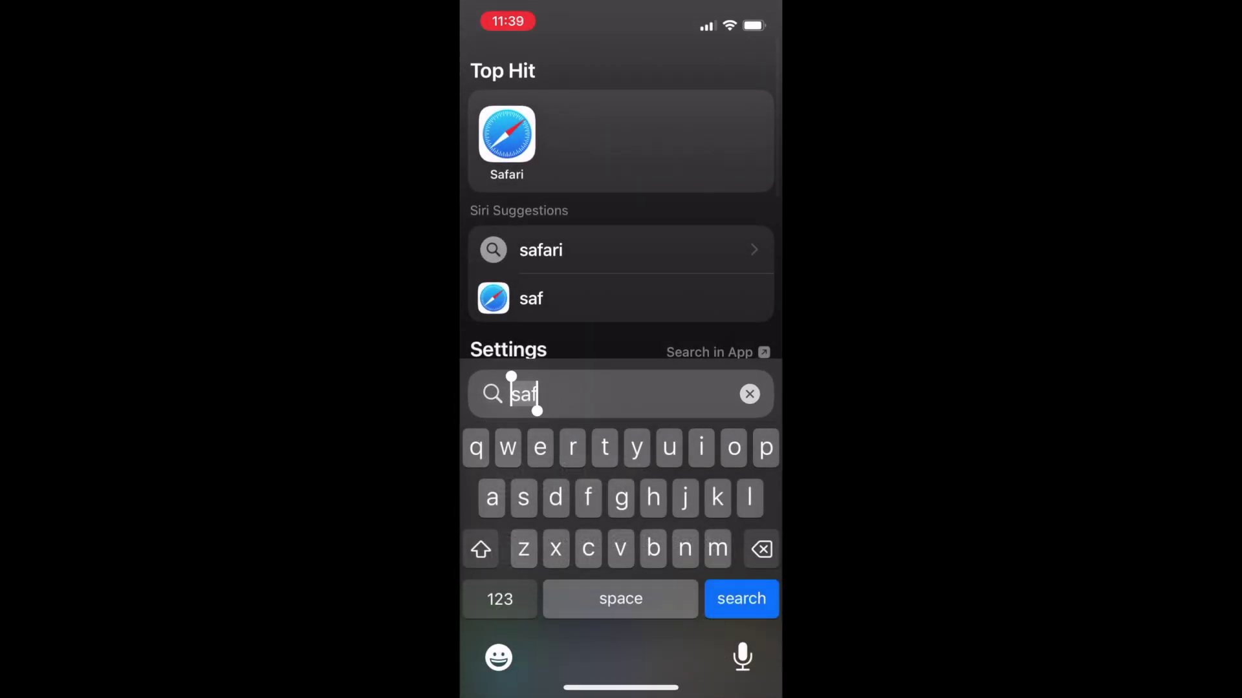
Open Safari on iPhone, scroll the iMessage guide to Step 2 and add the Send with iMessage shortcut
key("Return")
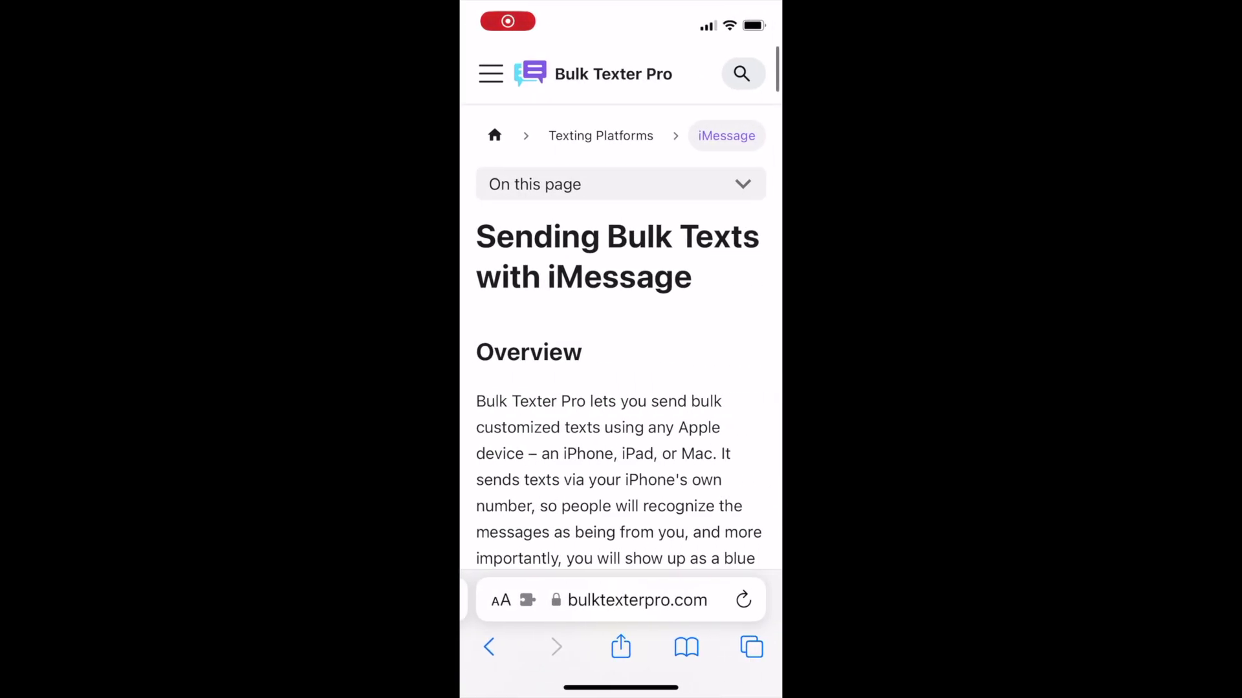
scroll(620, 388, "down", 15)
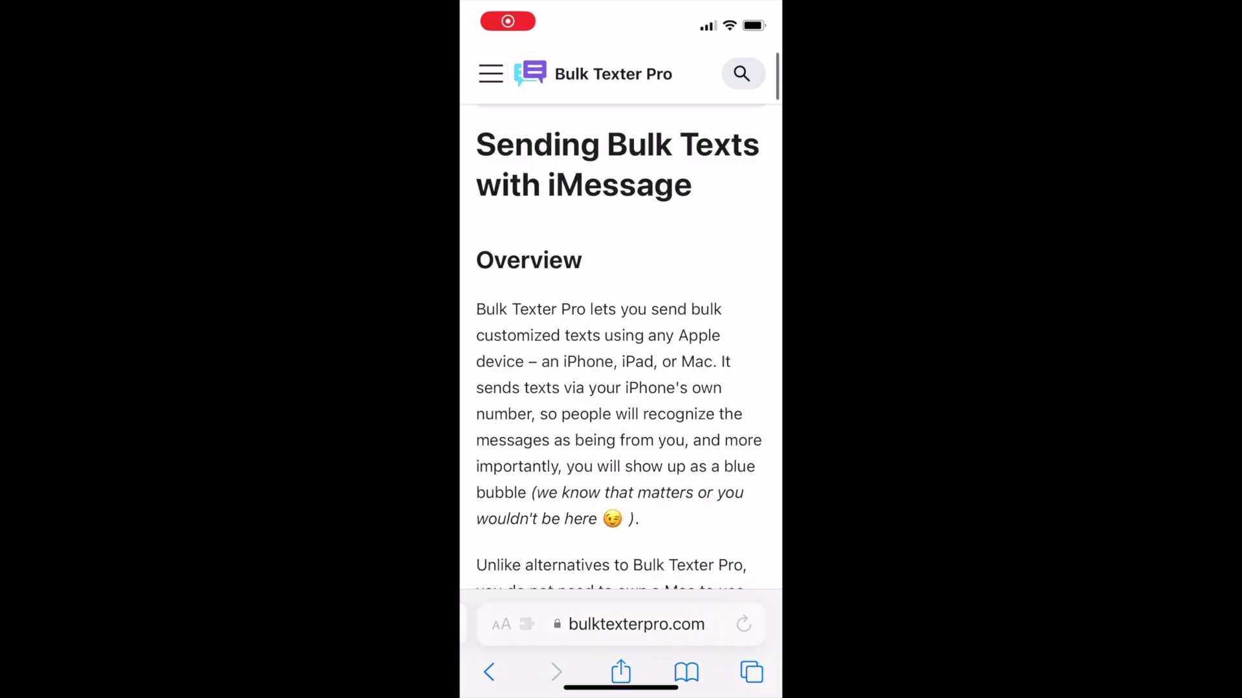
scroll(621, 388, "down", 5)
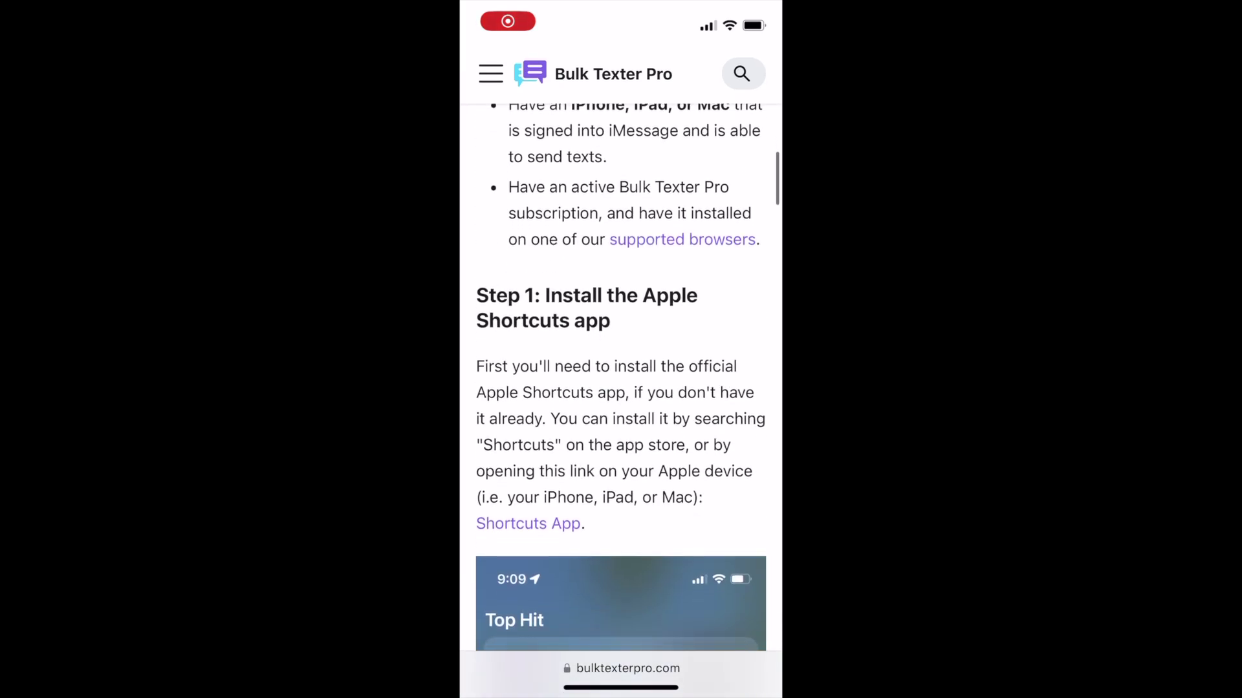
scroll(621, 388, "down", 4)
scroll(620, 388, "down", 5)
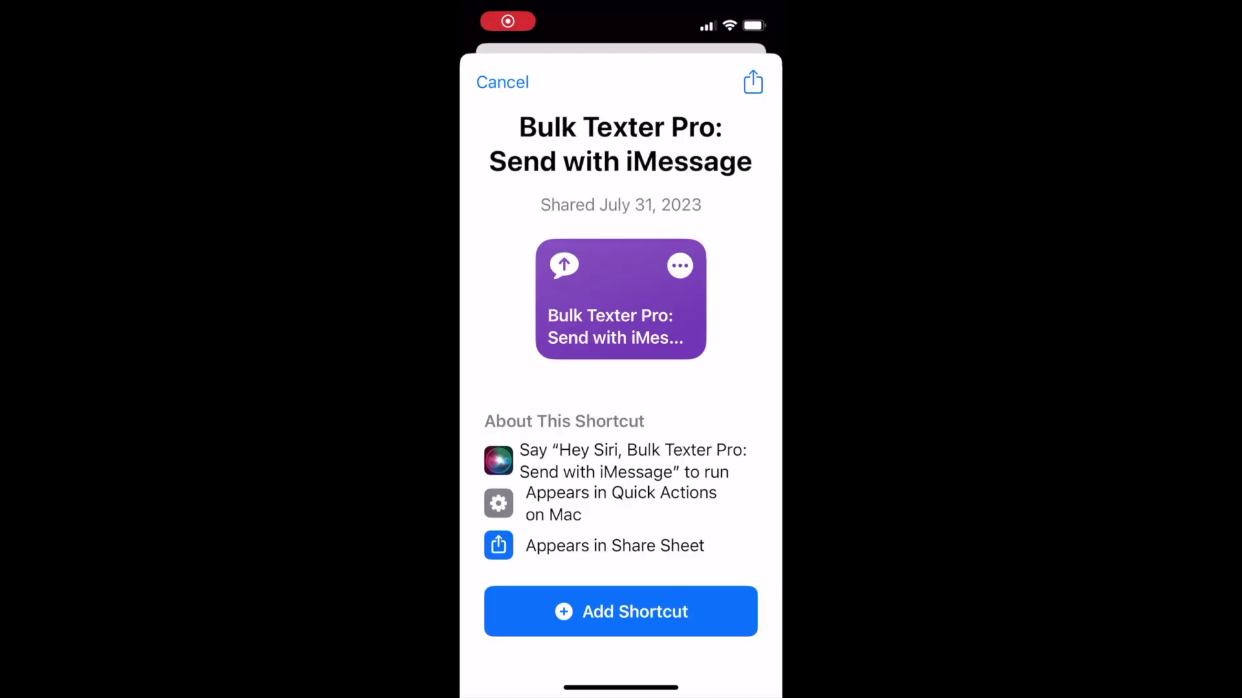
left_click(621, 611)
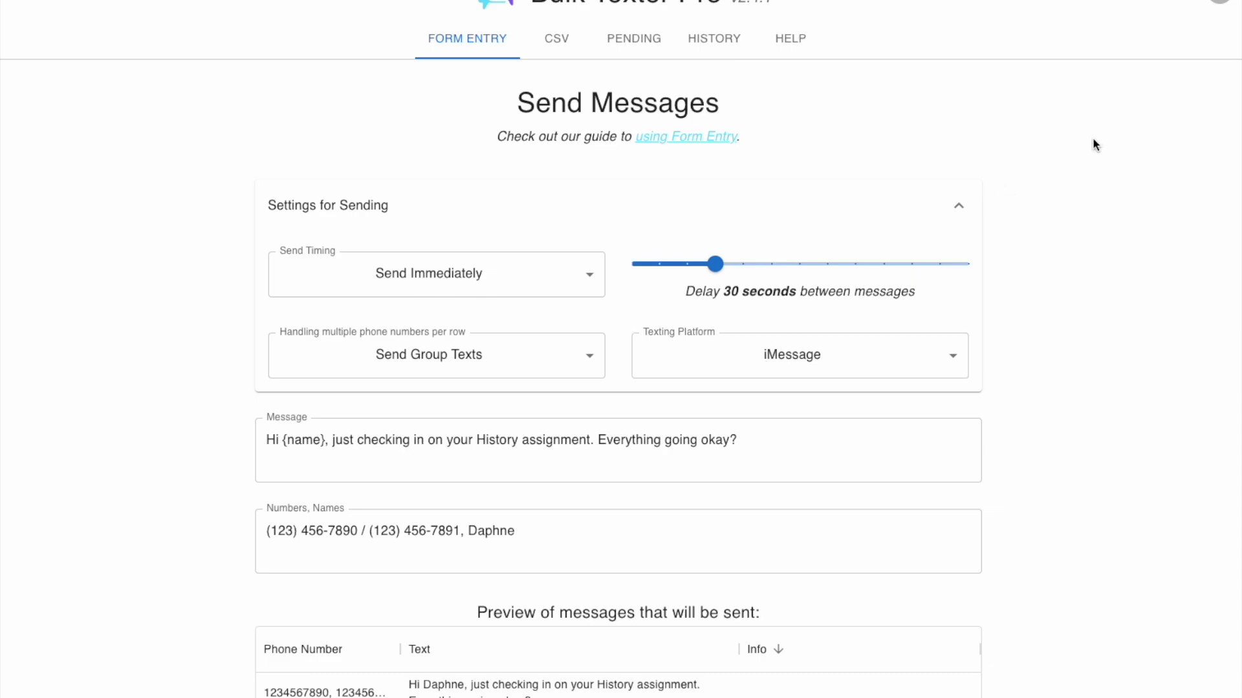
Confirm iMessage, the message template and the numbers and names, then generate the History check-in group text batch
left_click(873, 369)
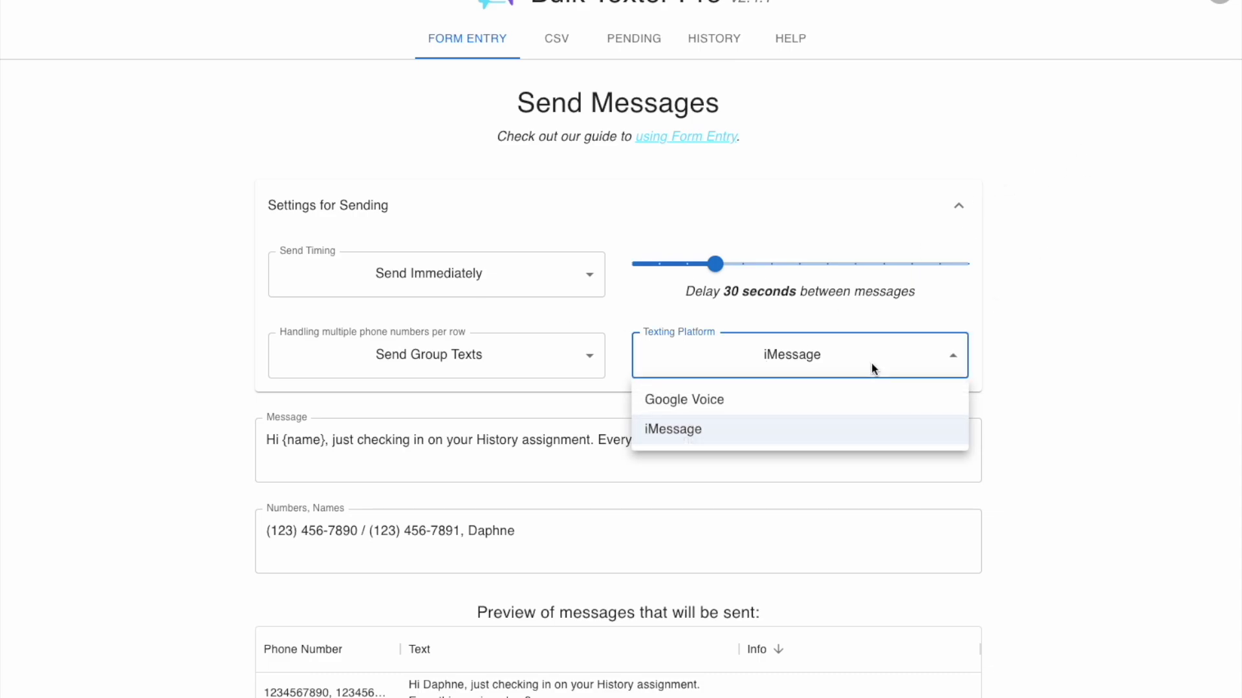
left_click(904, 369)
scroll(1011, 383, "down", 2)
left_click(876, 328)
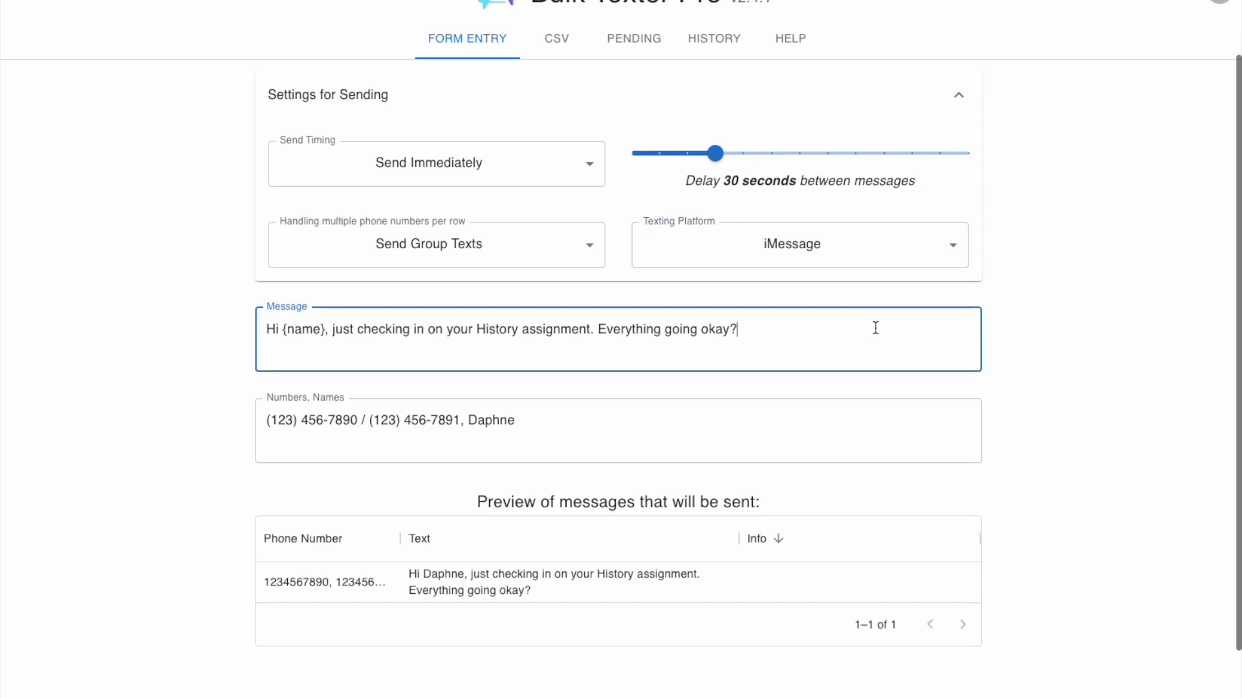
scroll(845, 305, "down", 2)
key("Tab")
scroll(845, 304, "down", 1)
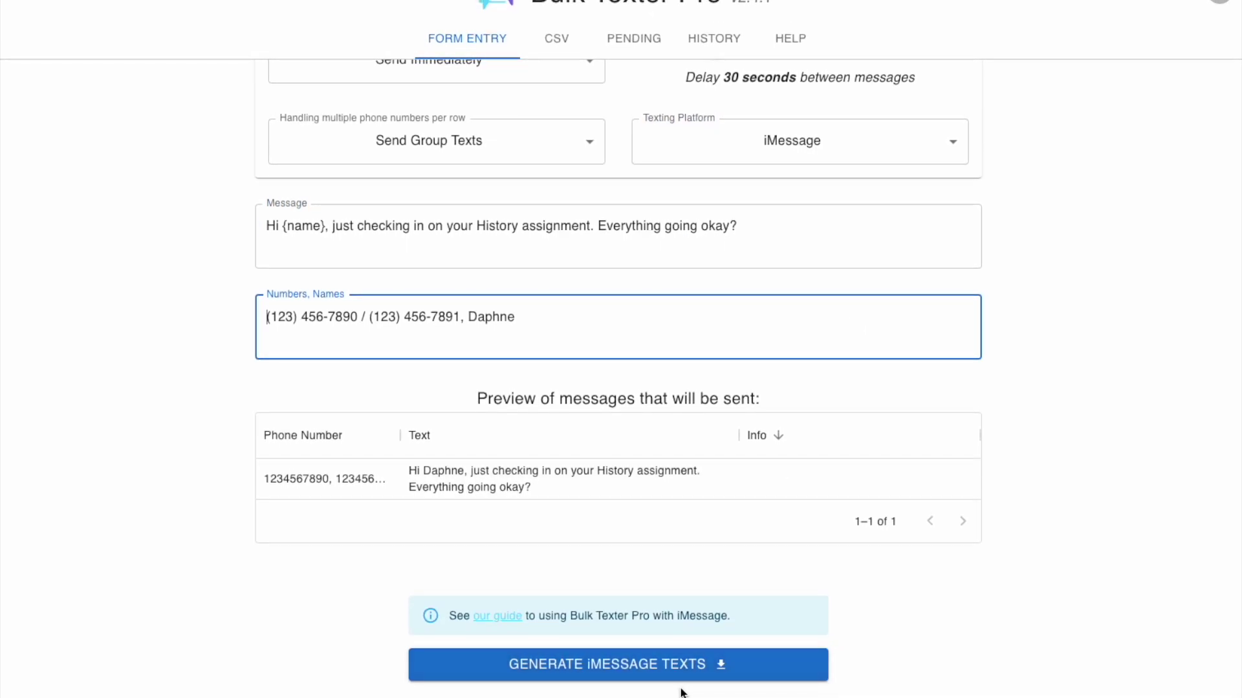
left_click(681, 673)
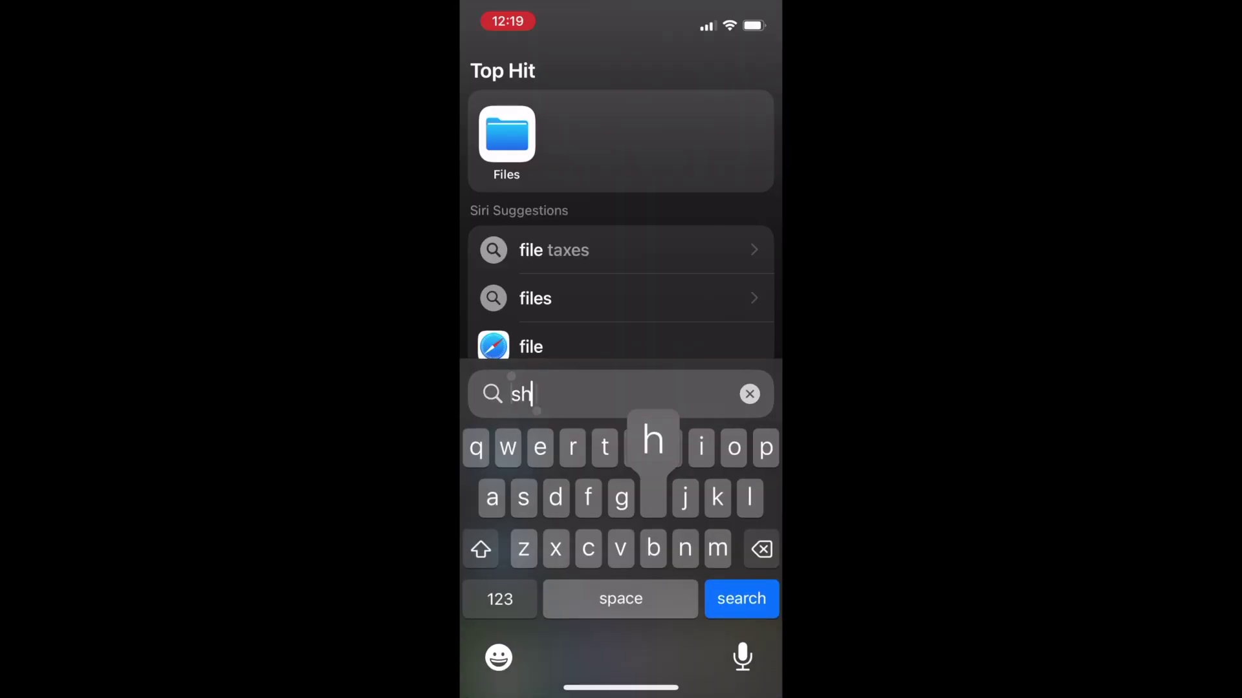
Launch Shortcuts through Spotlight, run Send with iMessage, and pick the downloaded .json batch file
type("or")
key("Return")
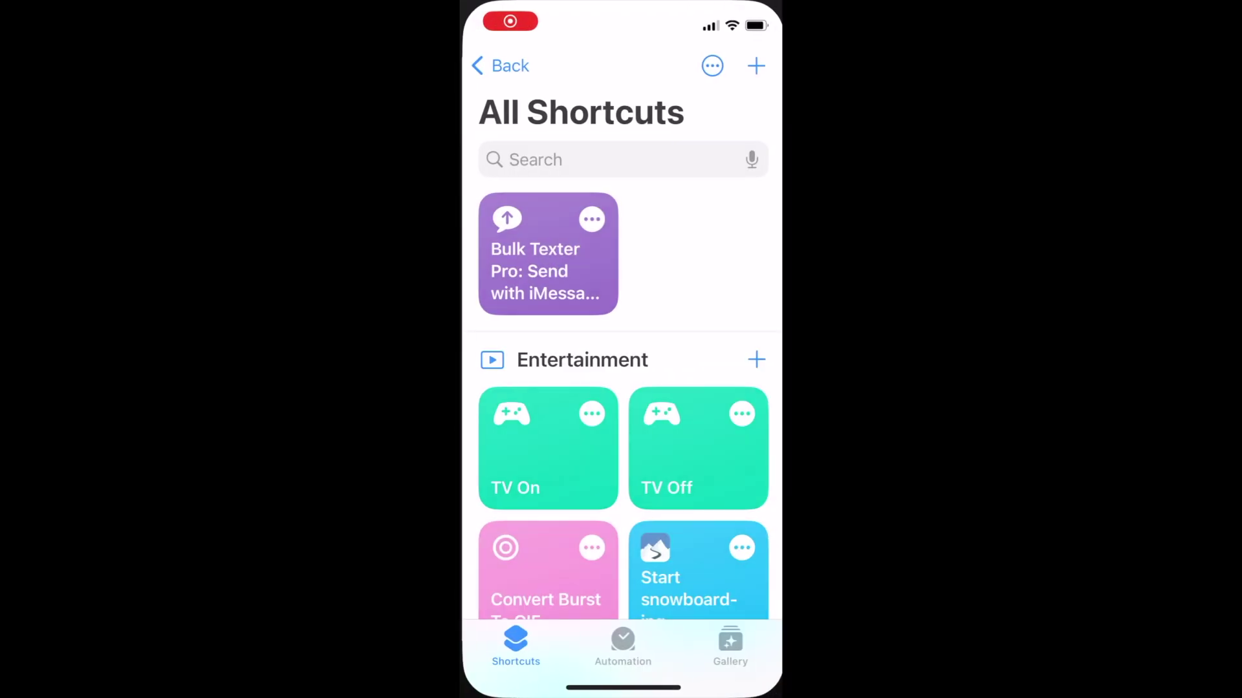
left_click(545, 265)
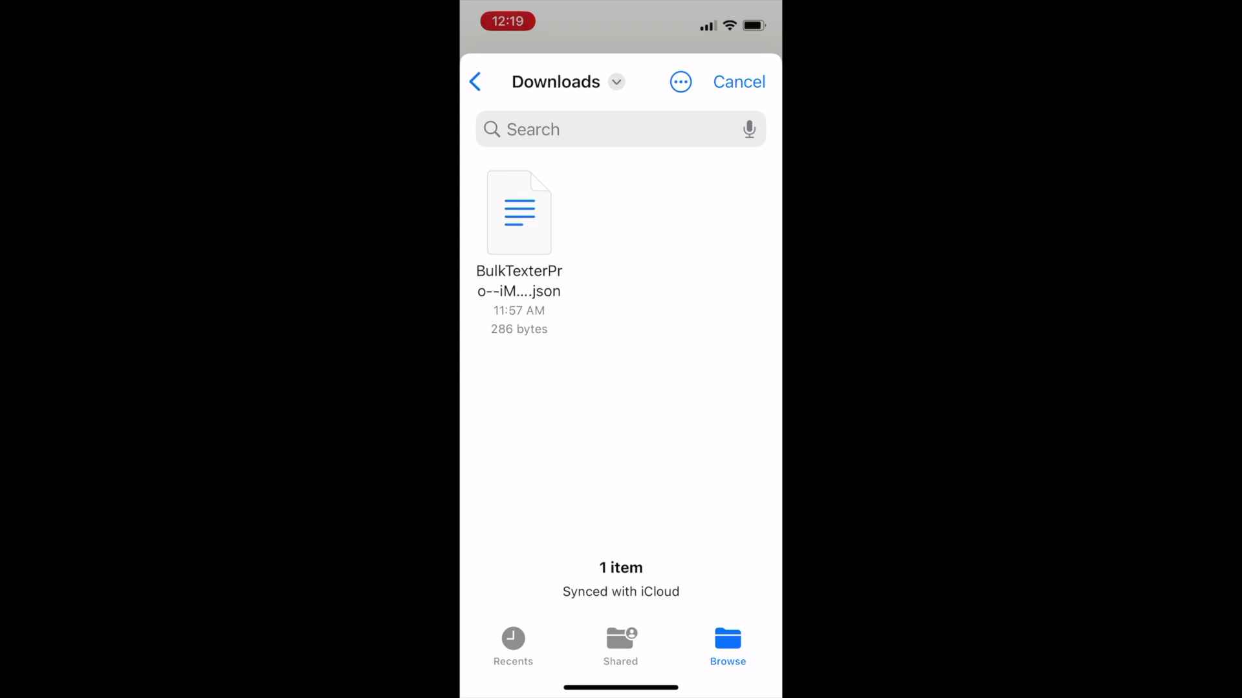
left_click(519, 213)
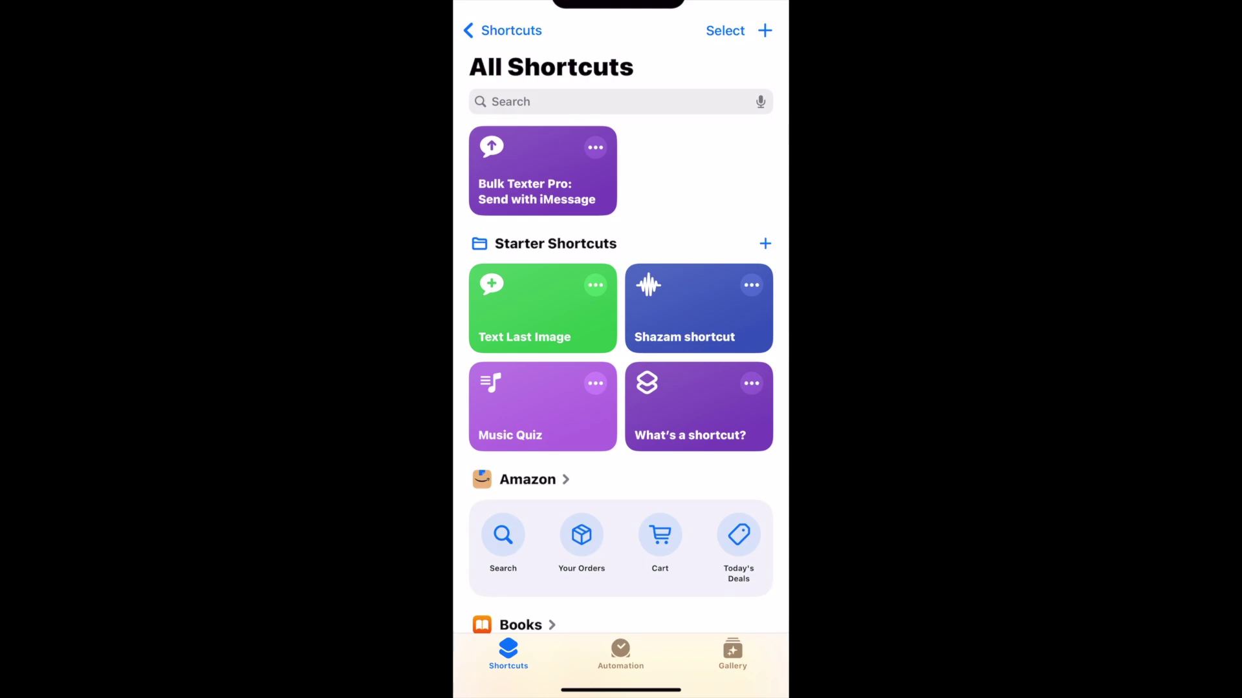
Run the Bulk Texter Pro shortcut, approving folder access, the 2-text send, notifications and Always Allow
left_click(543, 171)
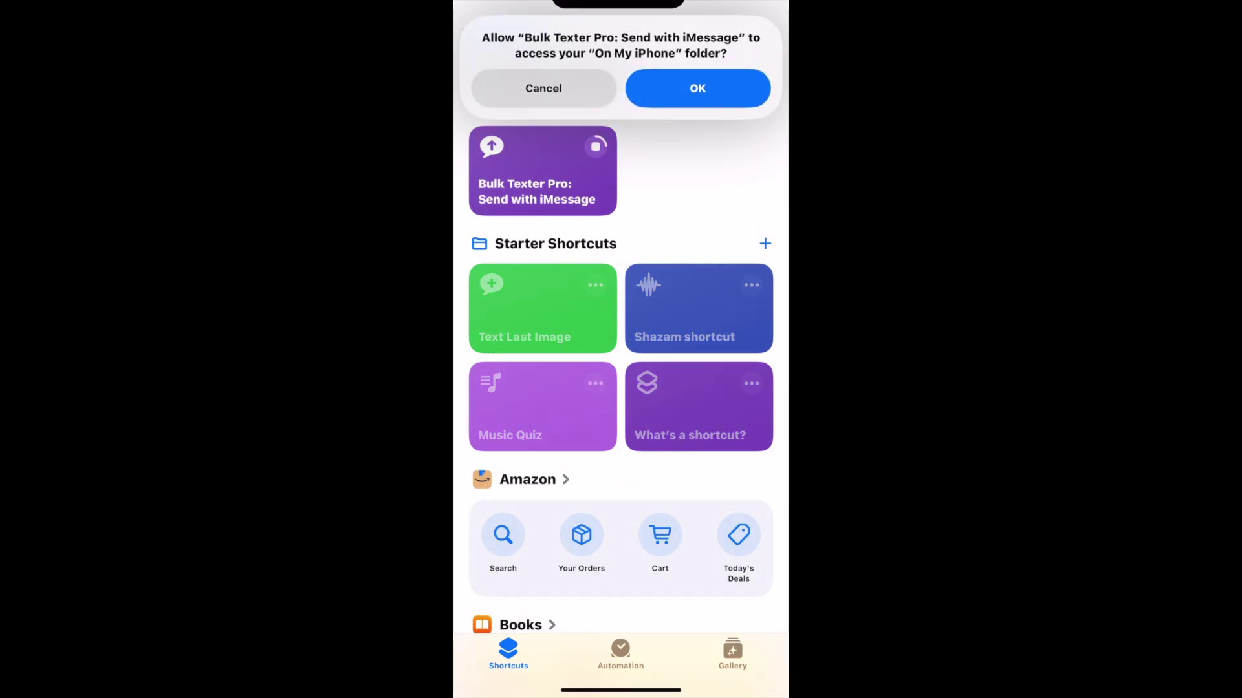
left_click(697, 88)
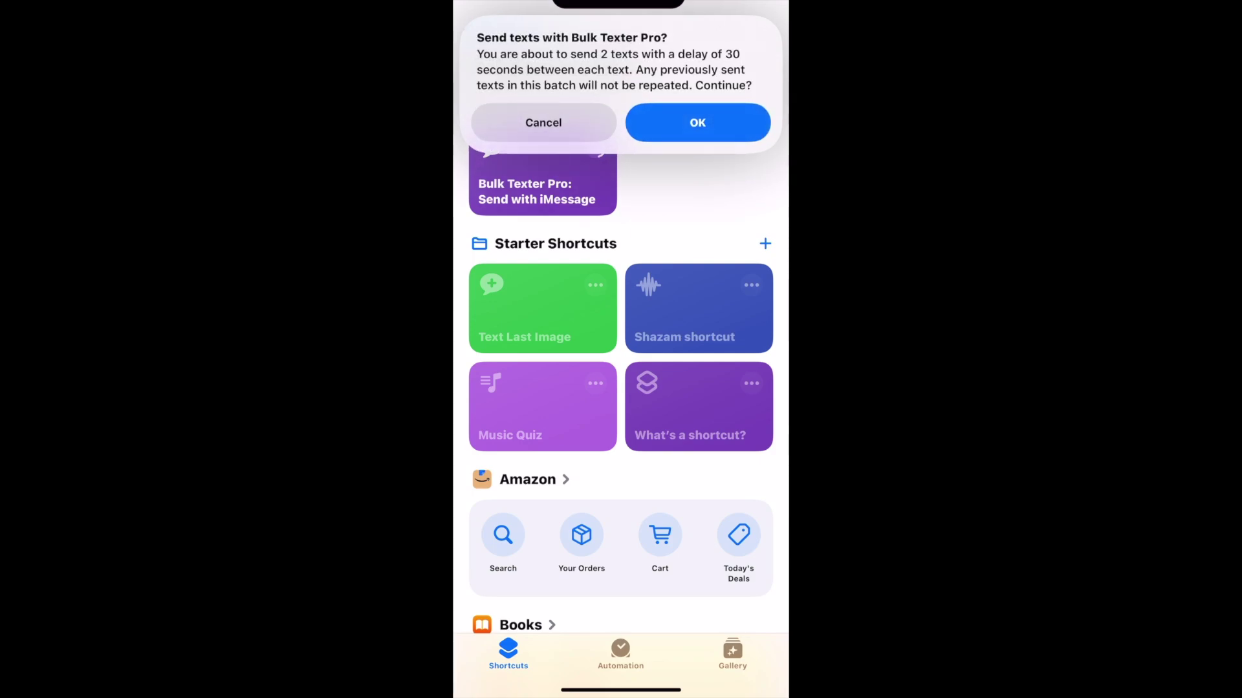
left_click(697, 122)
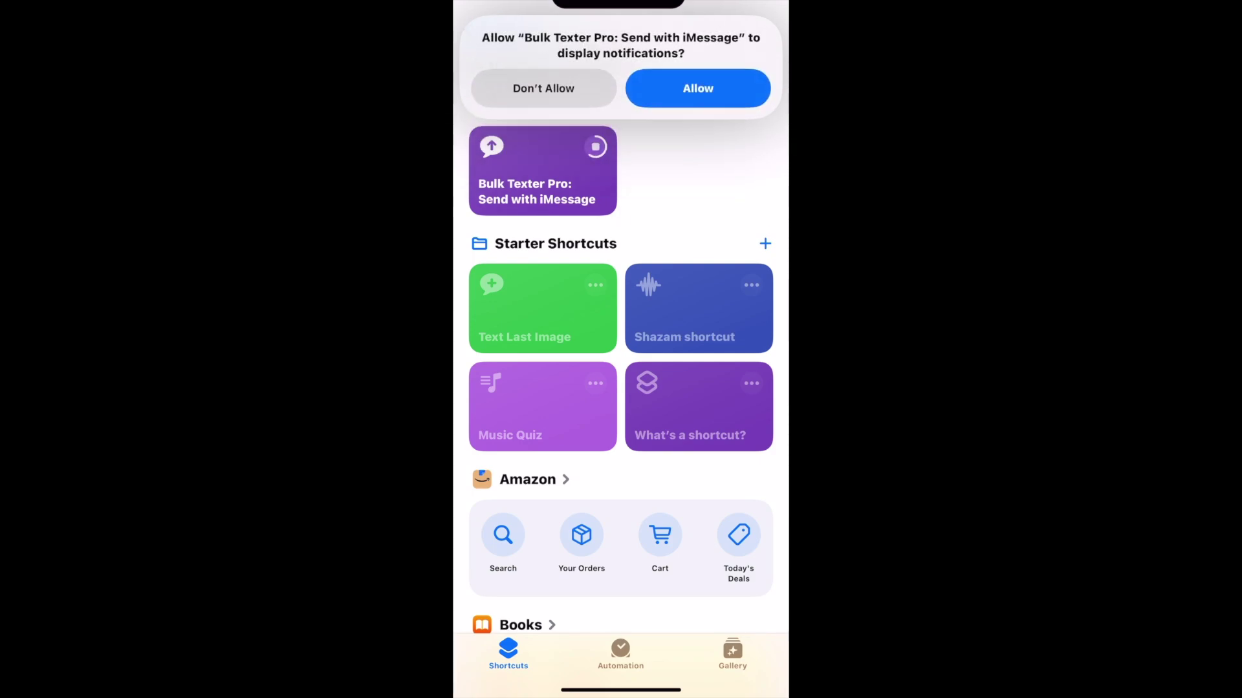
left_click(697, 88)
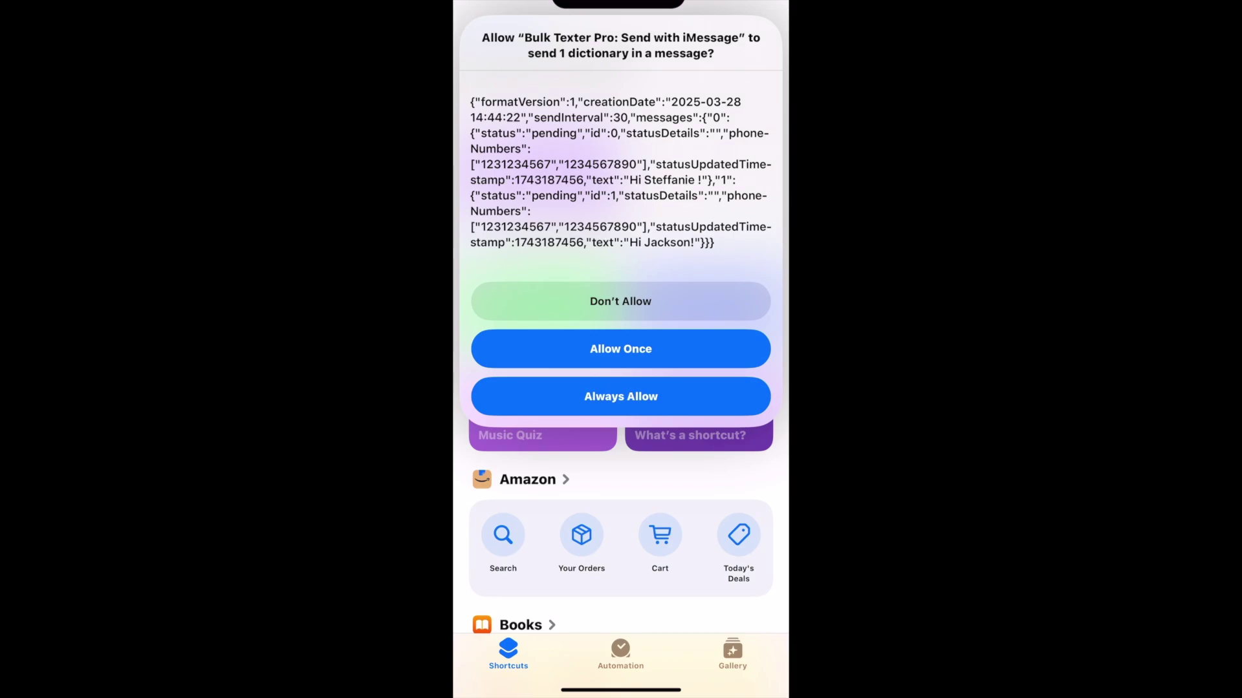
left_click(621, 396)
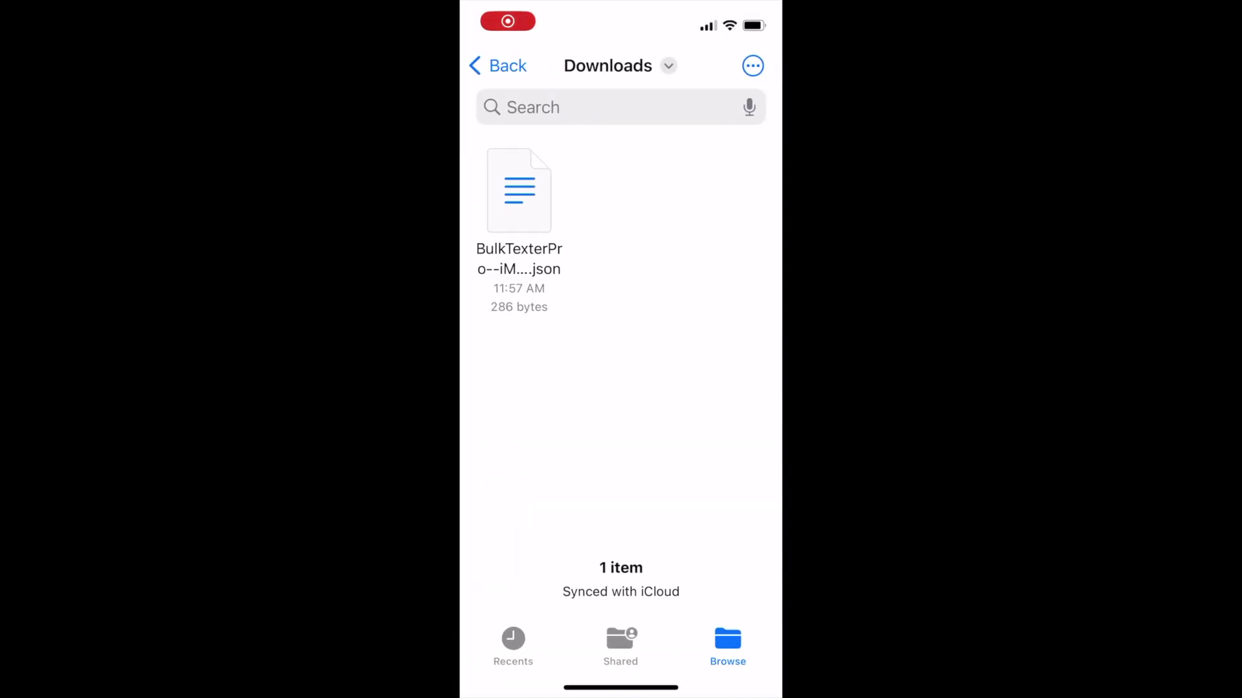
Share the Downloads .json batch file from Files to the Bulk Texter Pro: Send with iMessage shortcut
left_click(519, 191)
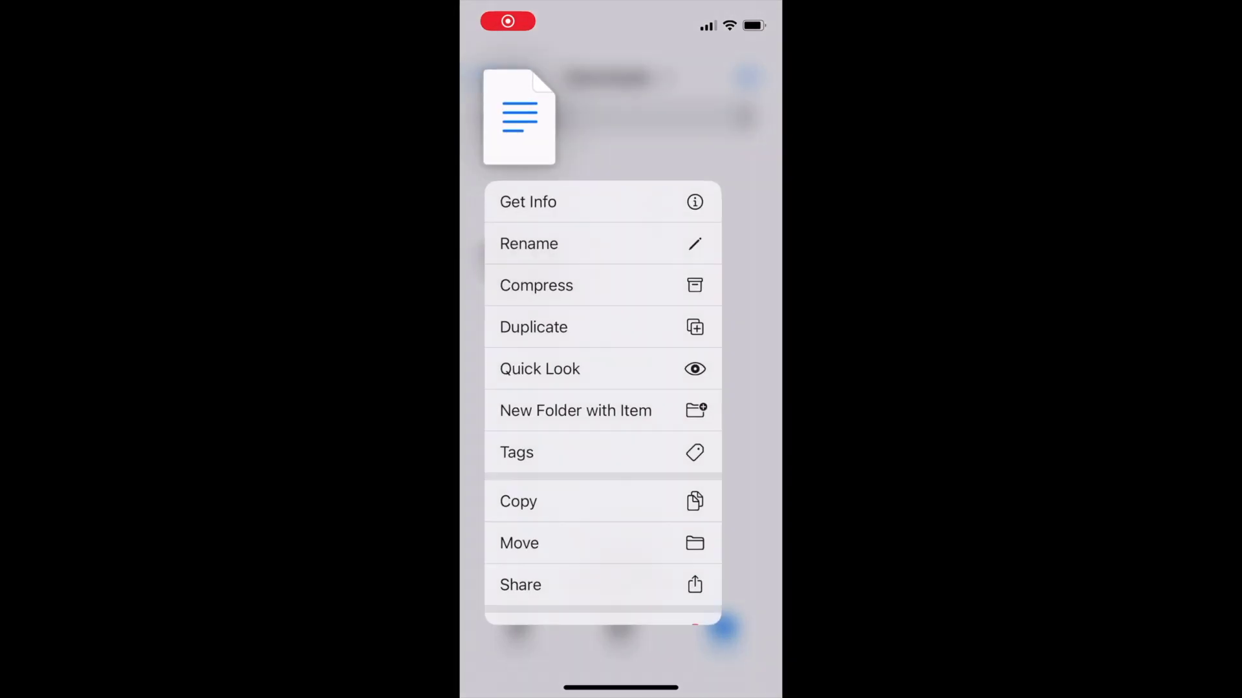
scroll(608, 414, "down", 2)
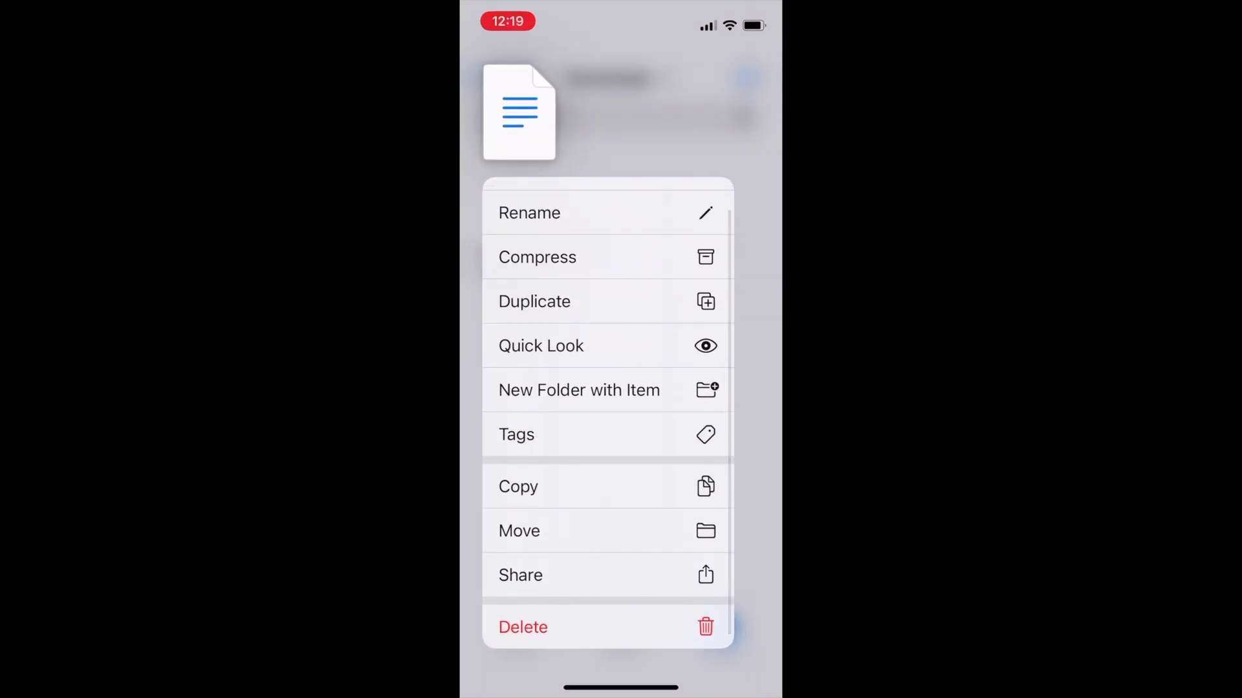
left_click(608, 575)
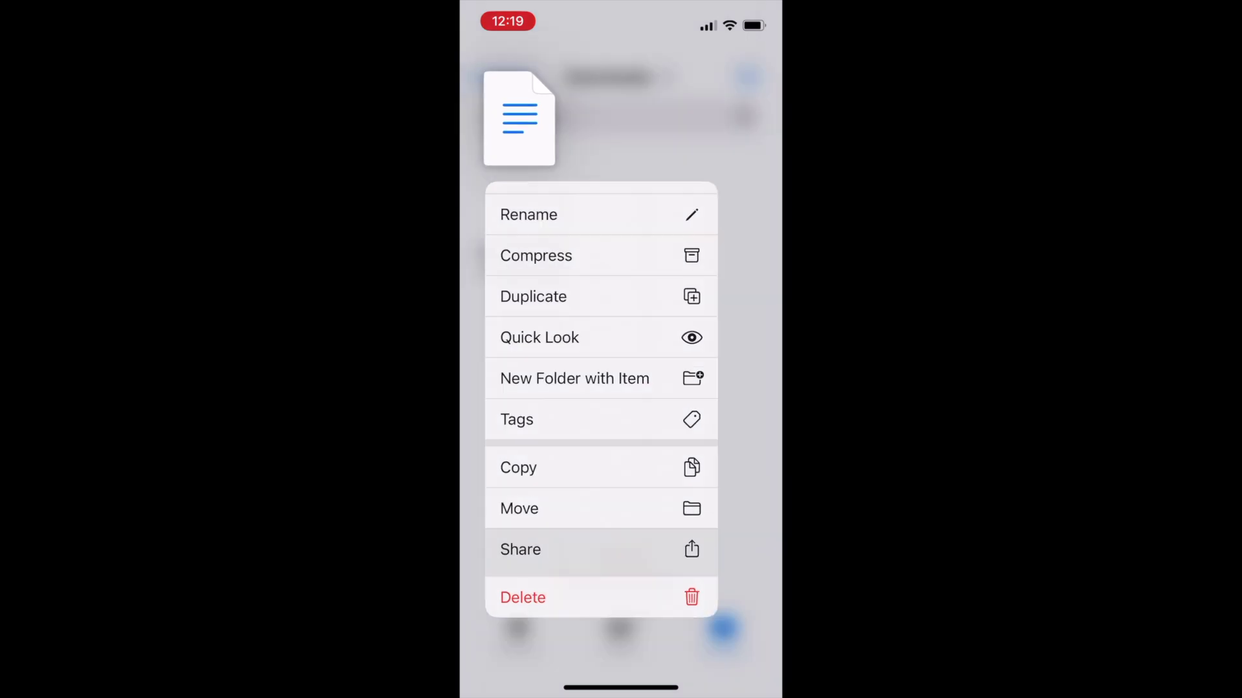
left_click_drag(620, 337, 621, 65)
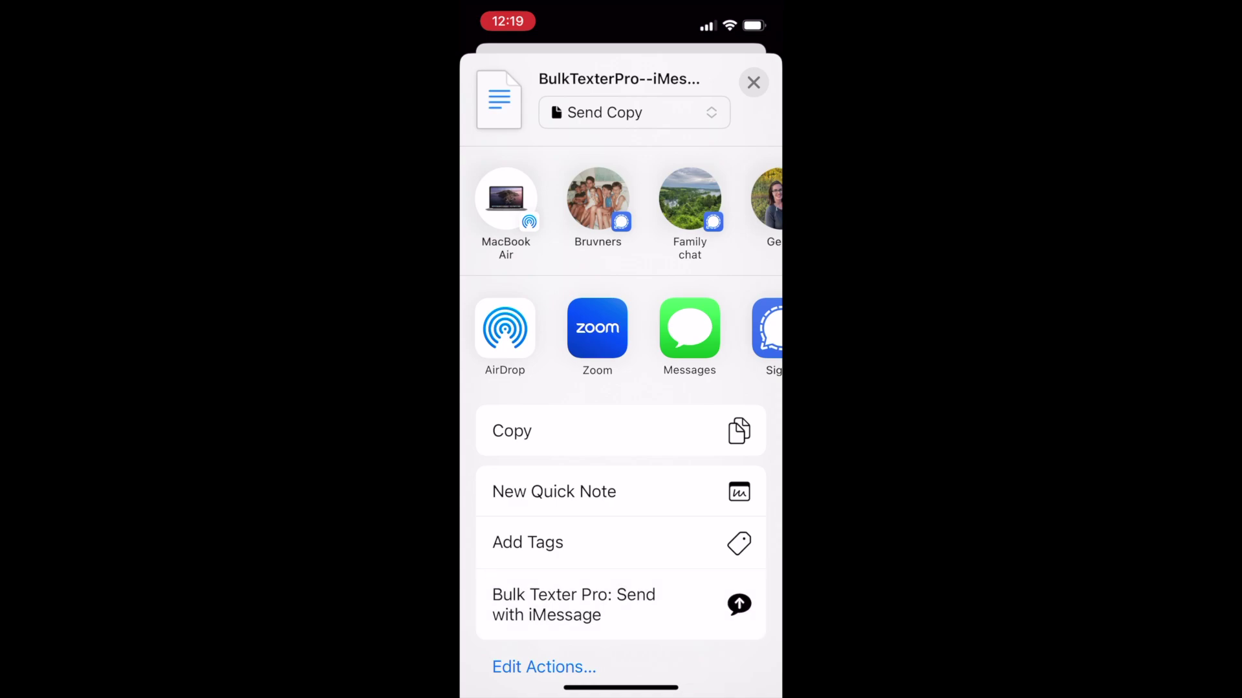
left_click(608, 605)
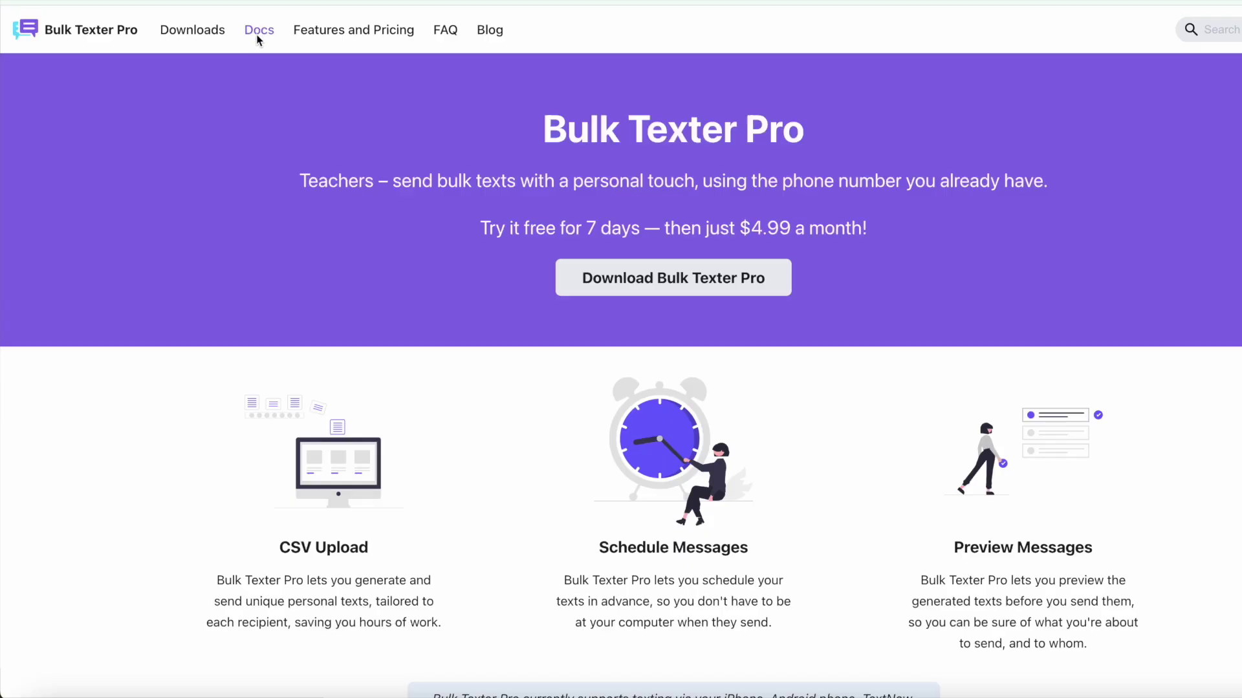
Go from Docs to the Troubleshooting guide and follow its iMessage troubleshooting guide link
left_click(258, 39)
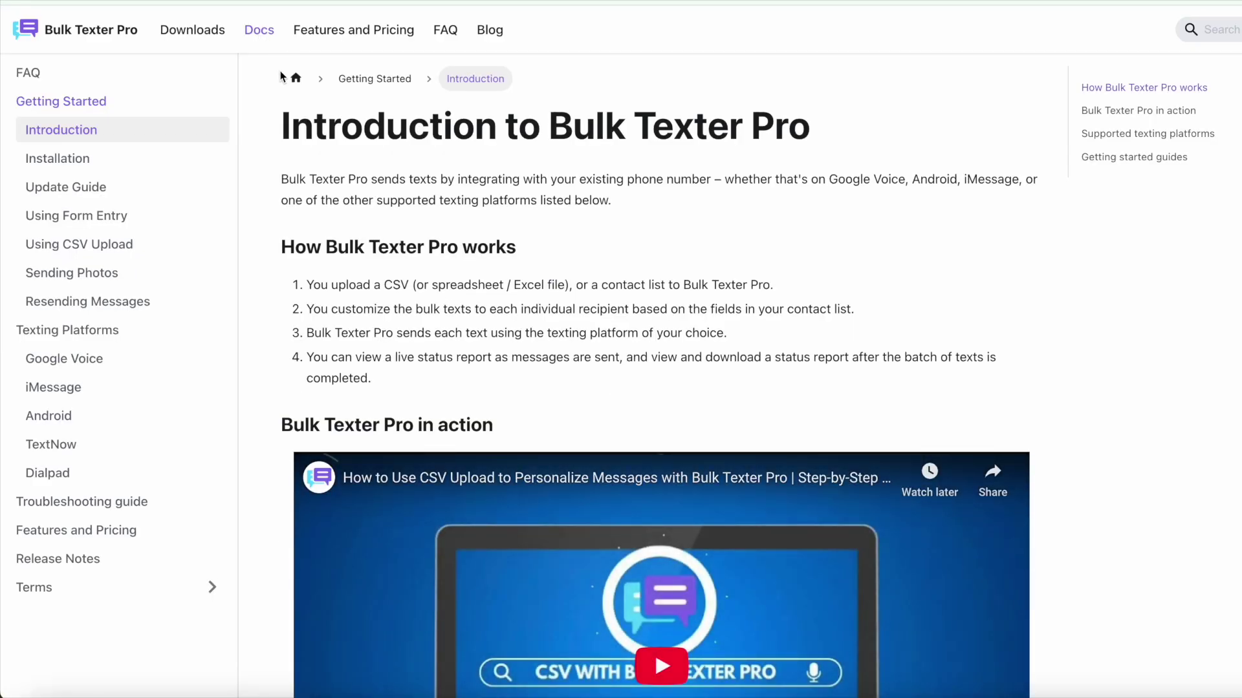
scroll(420, 220, "down", 1)
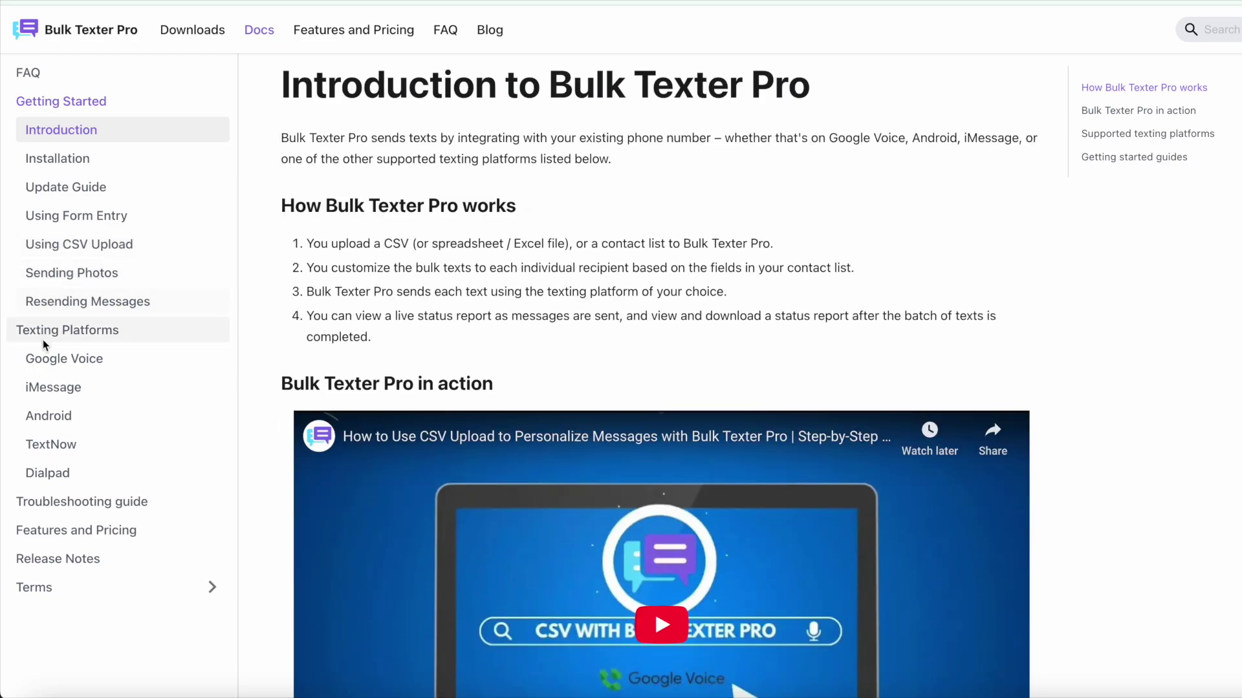
left_click(64, 508)
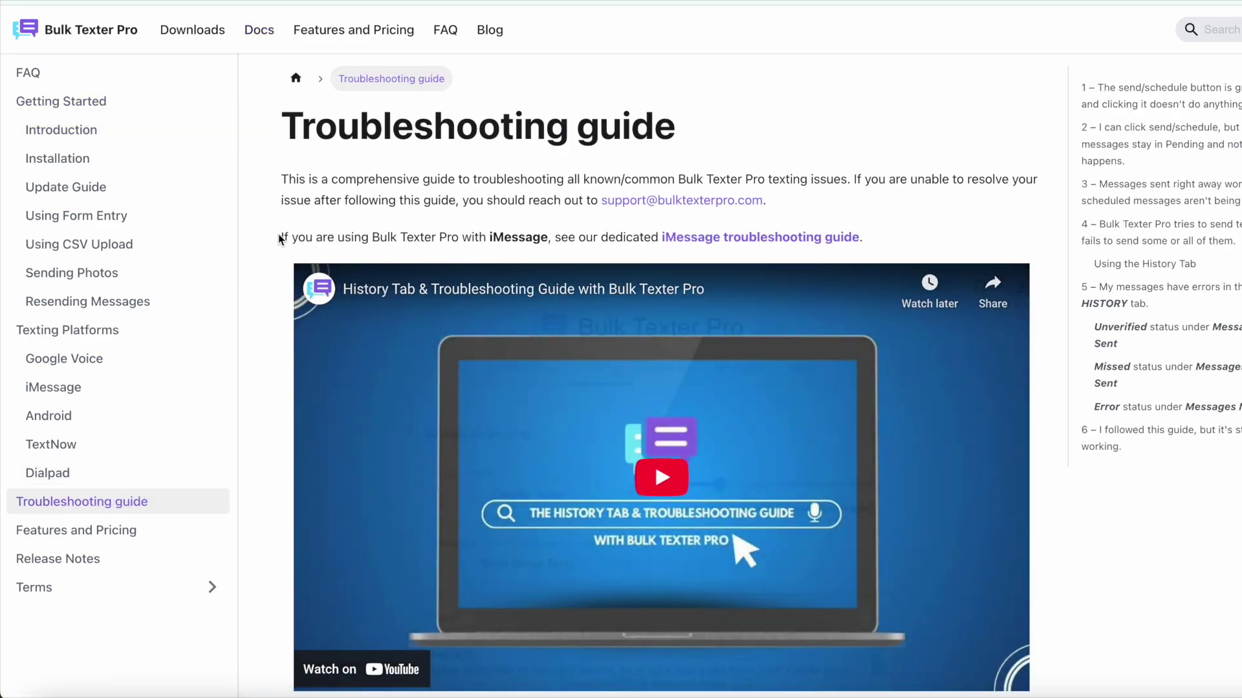
left_click_drag(282, 235, 873, 240)
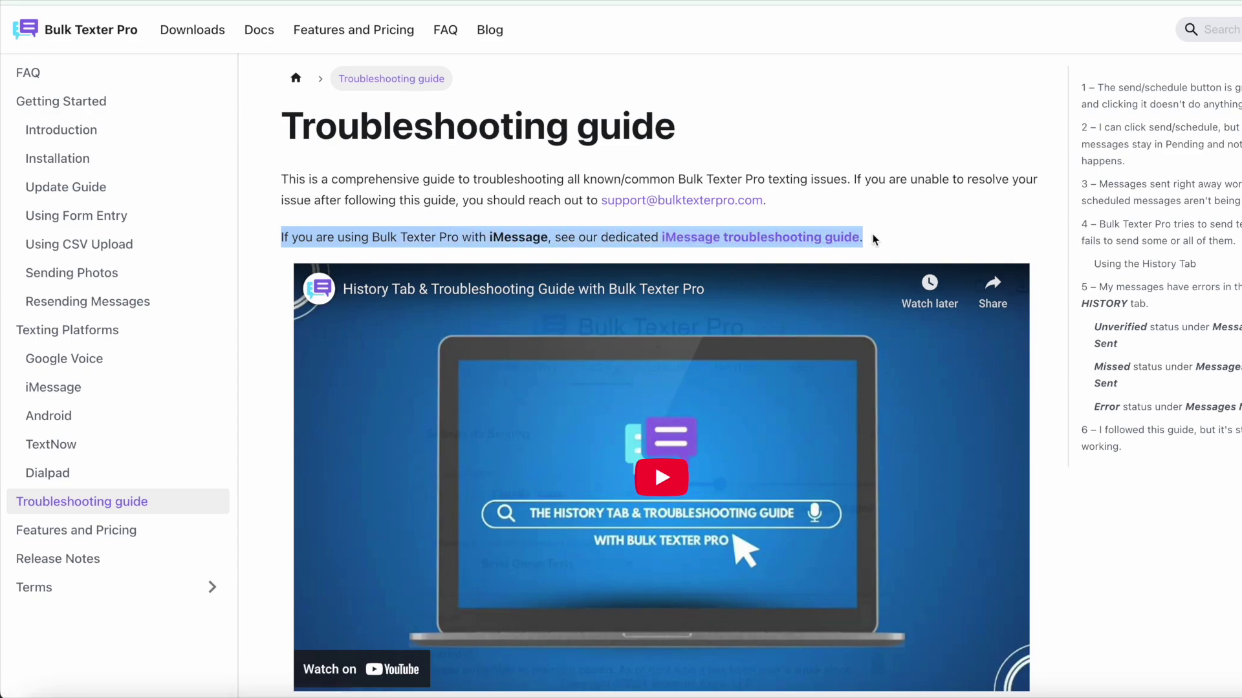
left_click(872, 240)
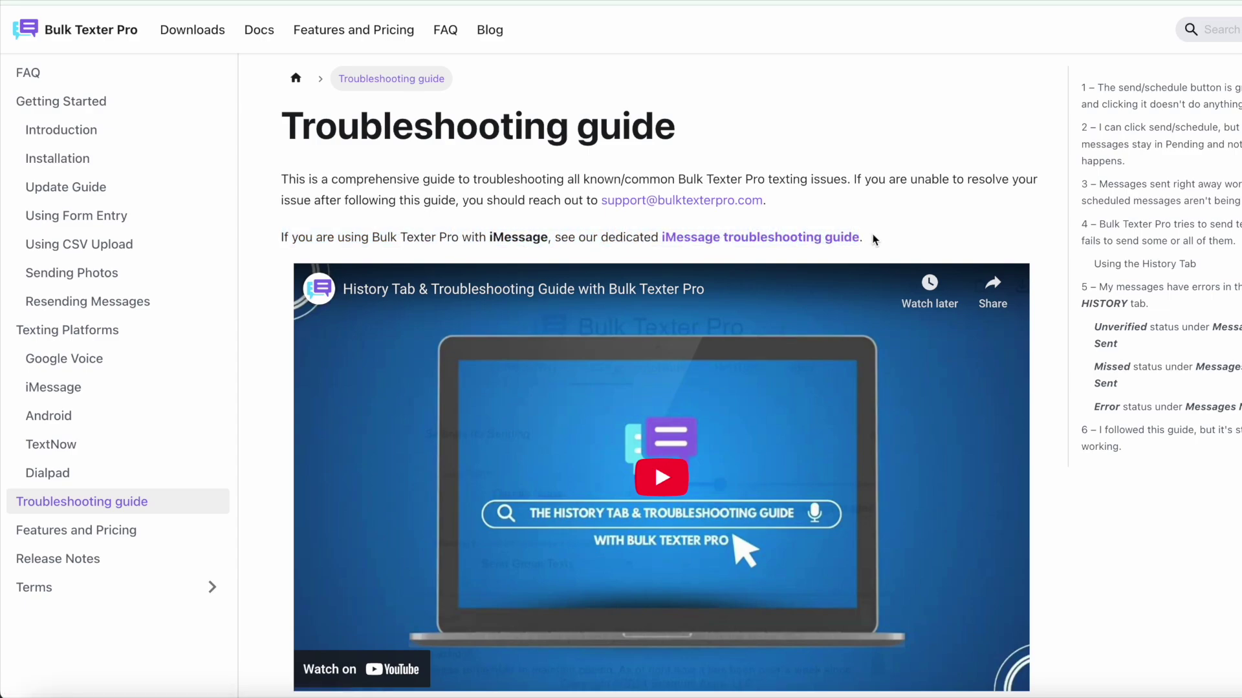
left_click(807, 245)
scroll(712, 233, "up", 3)
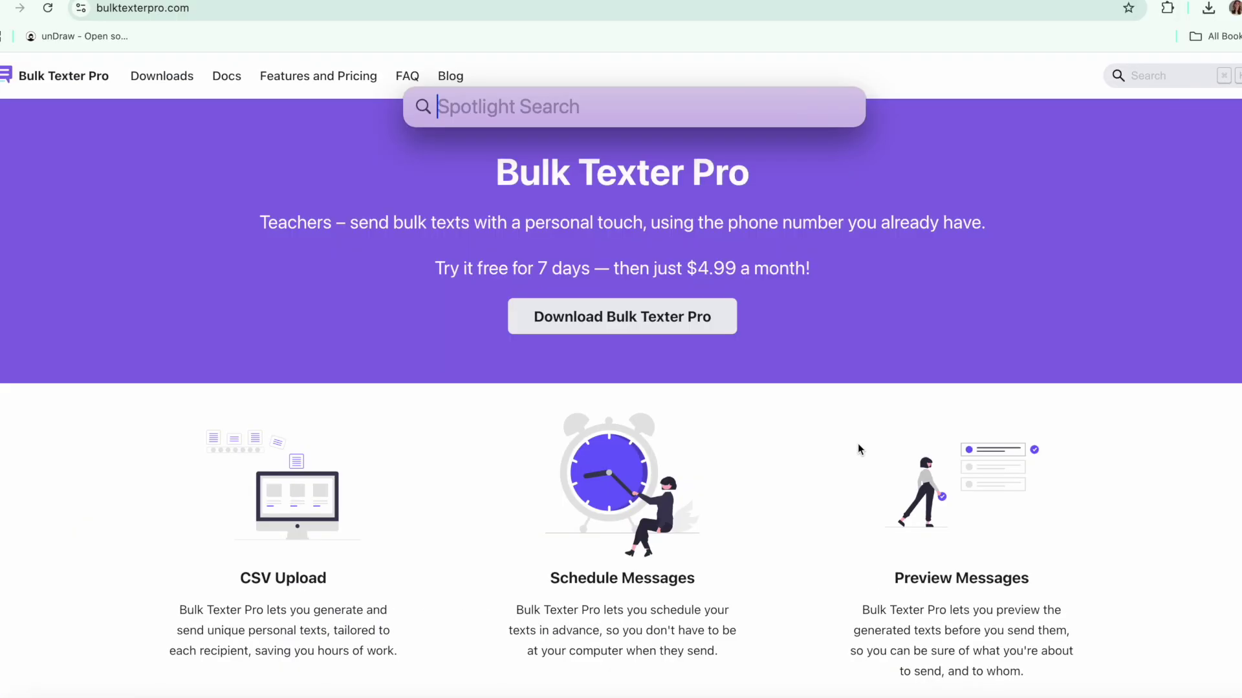
Launch Shortcuts, run the Bulk Texter Pro shortcut on 122044.json, and approve sending 6 texts
type("shor")
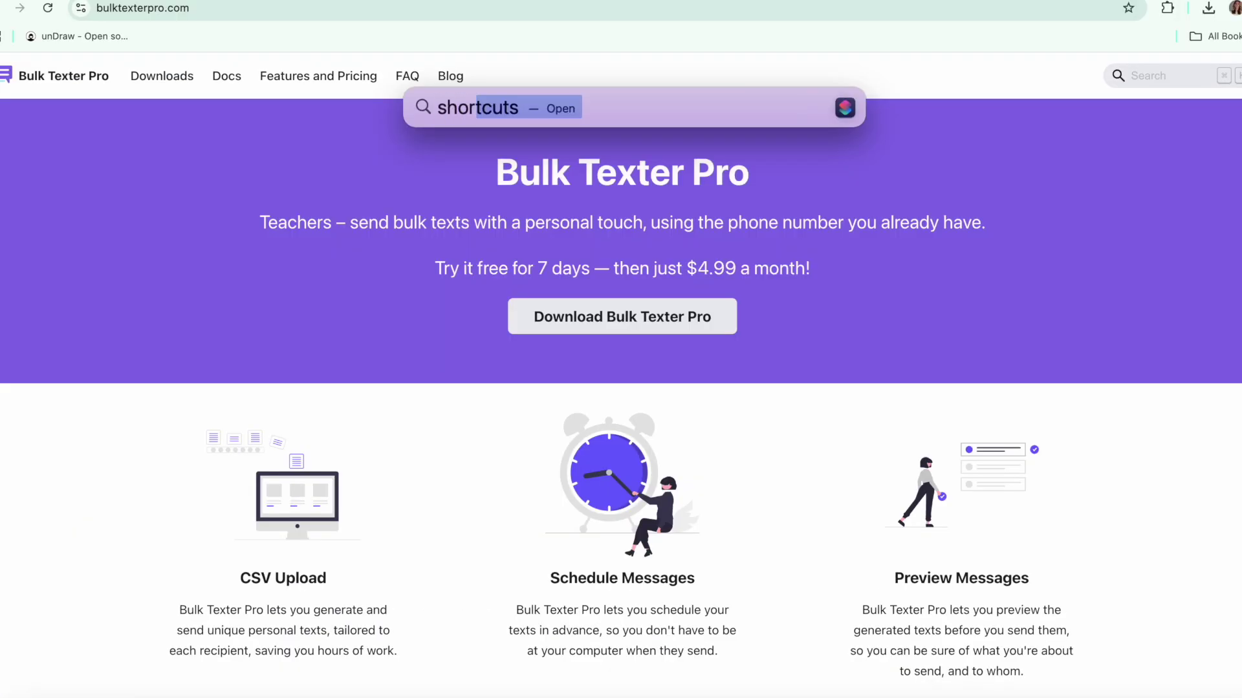
key("Return")
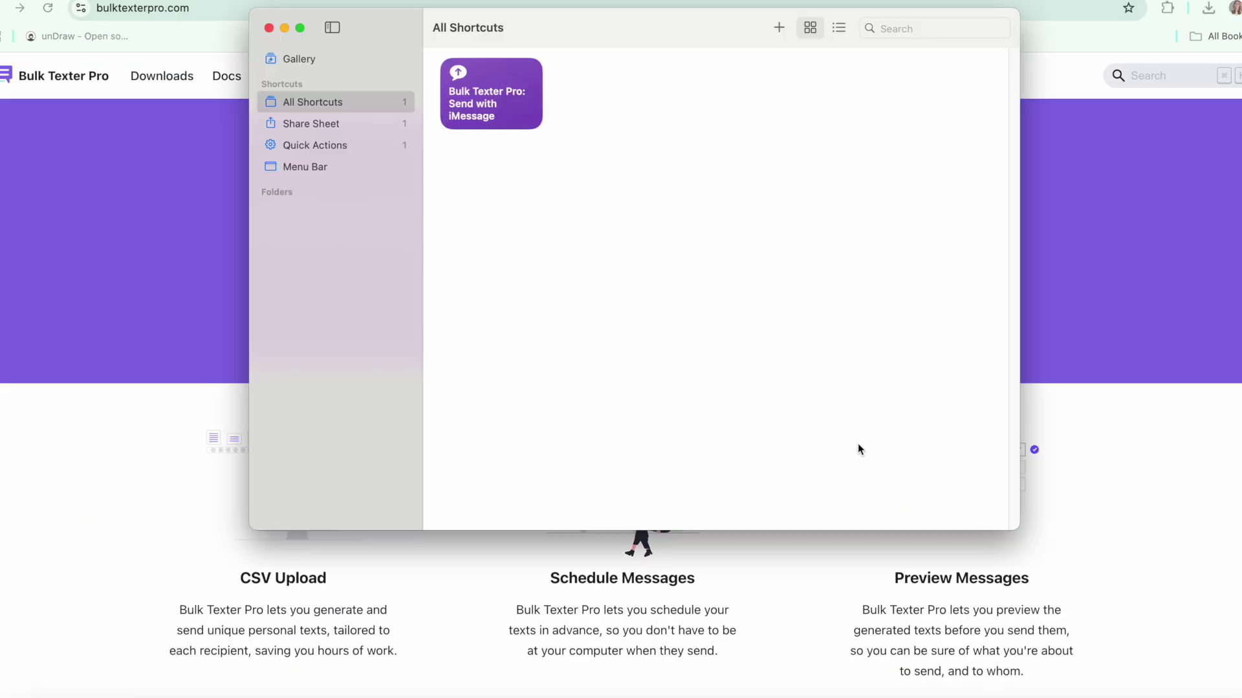
left_click(459, 73)
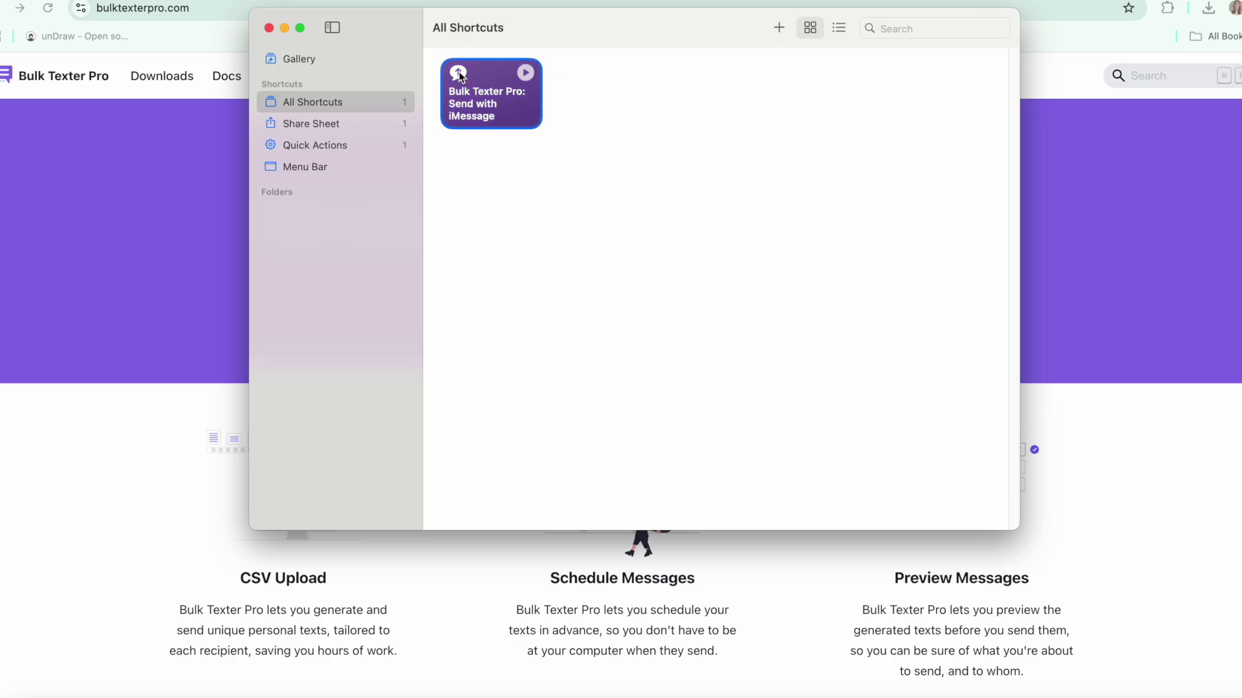
left_click(525, 73)
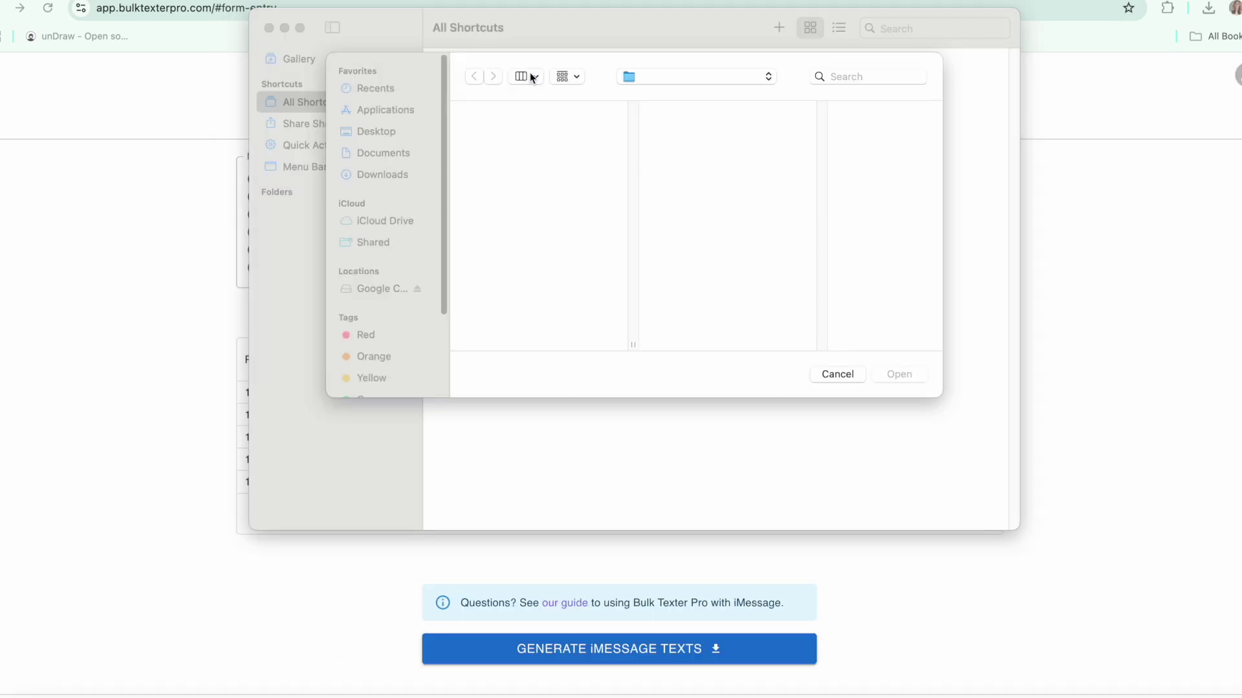
double_click(553, 187)
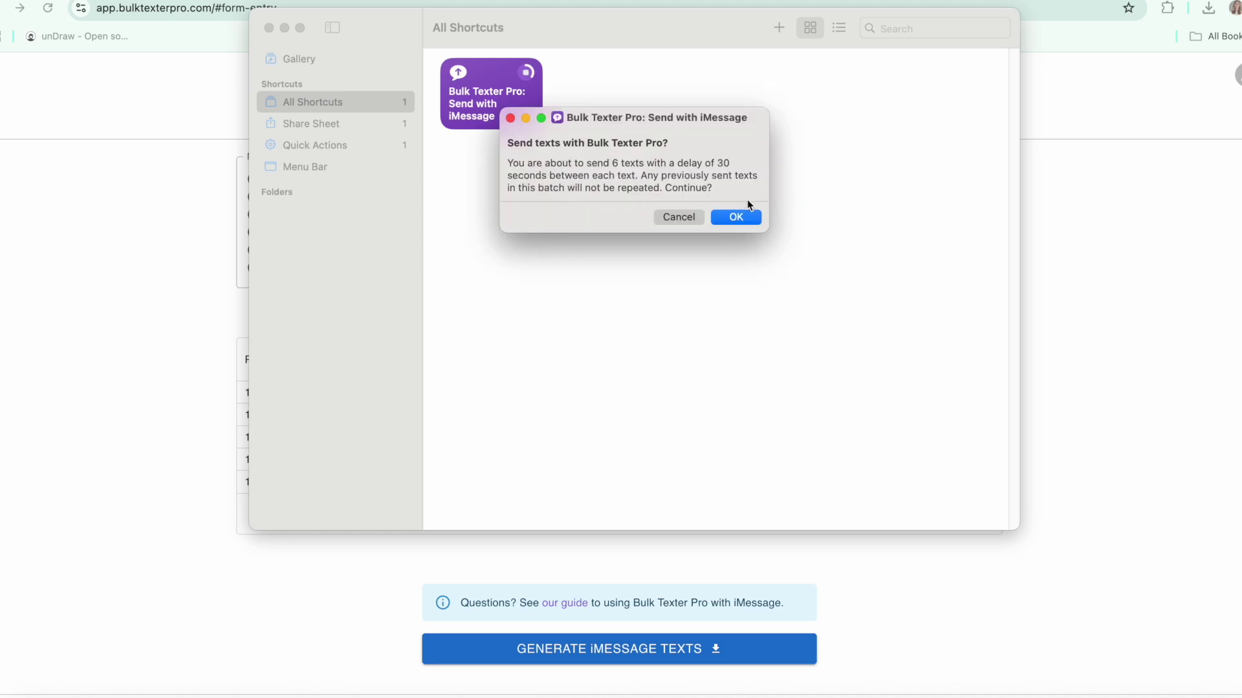
left_click(737, 218)
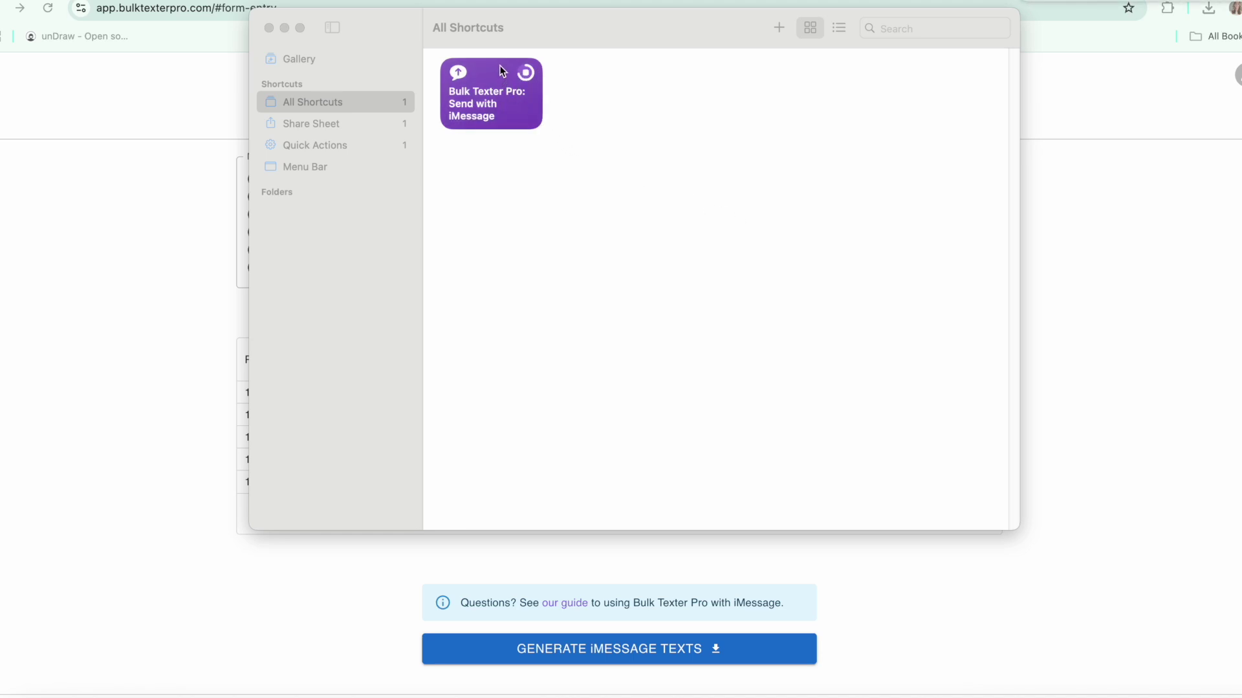
left_click(527, 76)
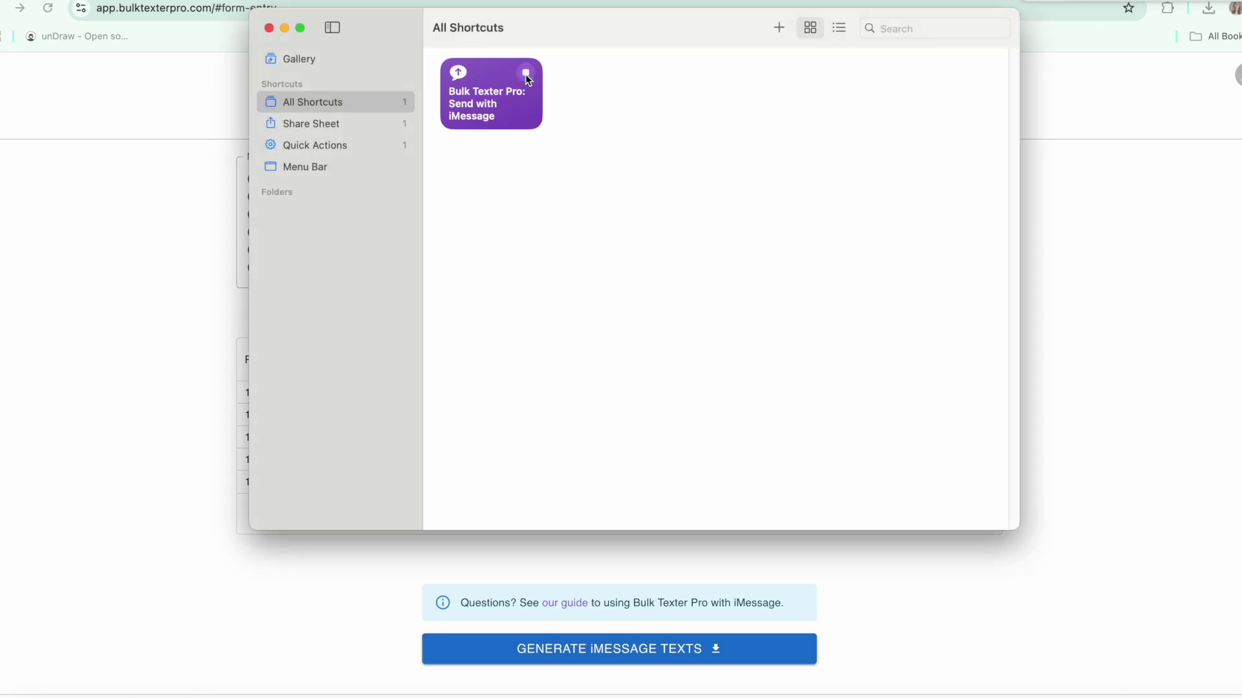